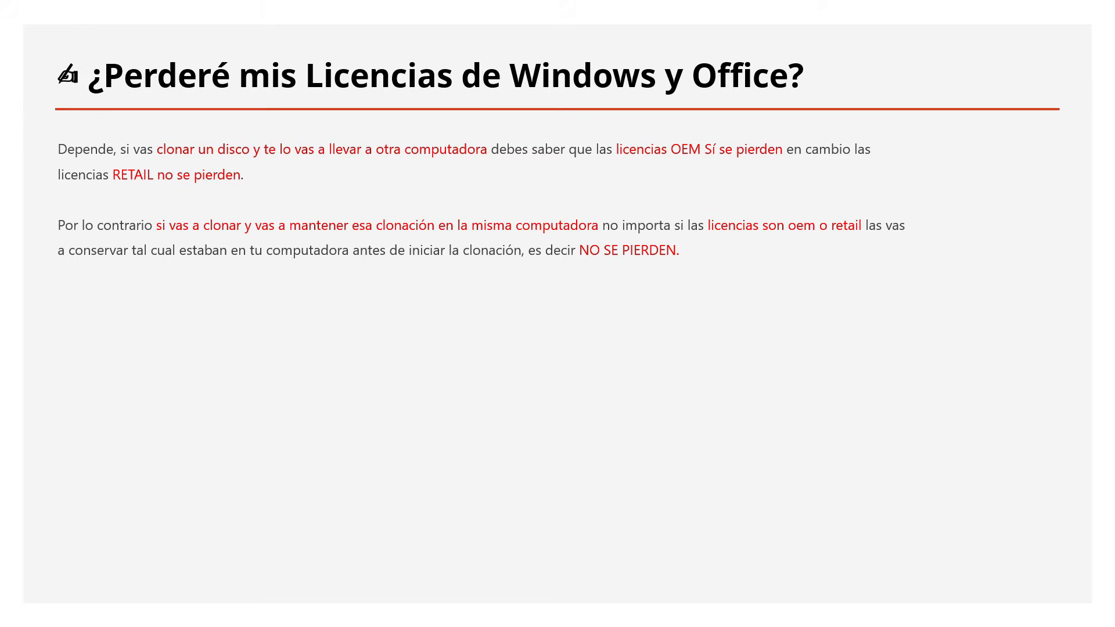
{"action": "key", "text": "Right"}
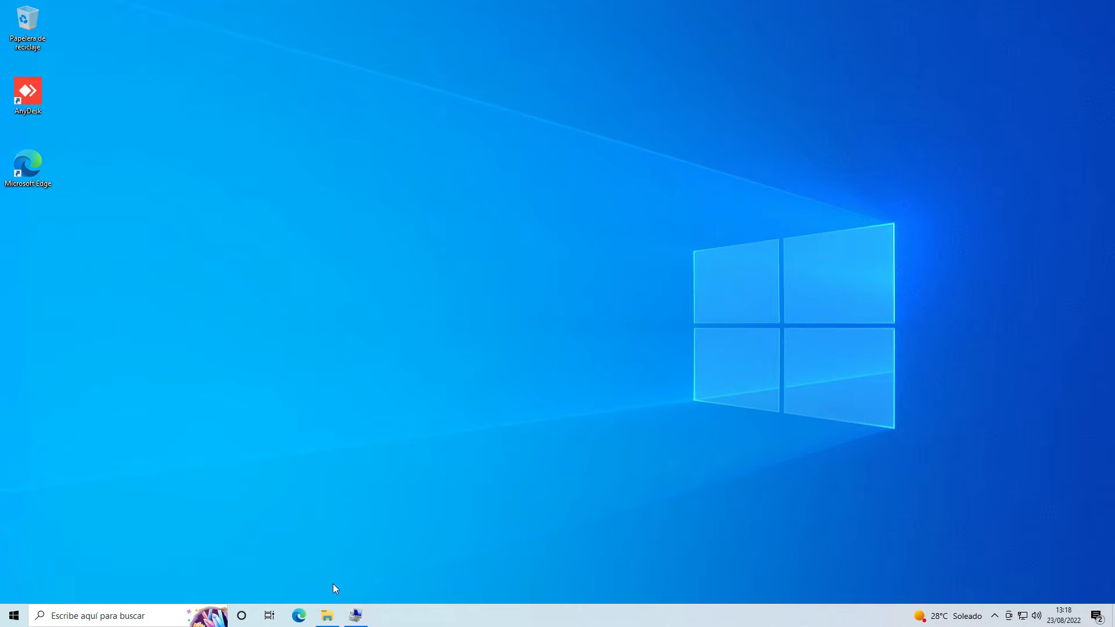
Open Este equipo in File Explorer, maximize it, and compare the capacity and free space of local disks C: and E:
{"action": "left_click", "coordinate": [328, 616]}
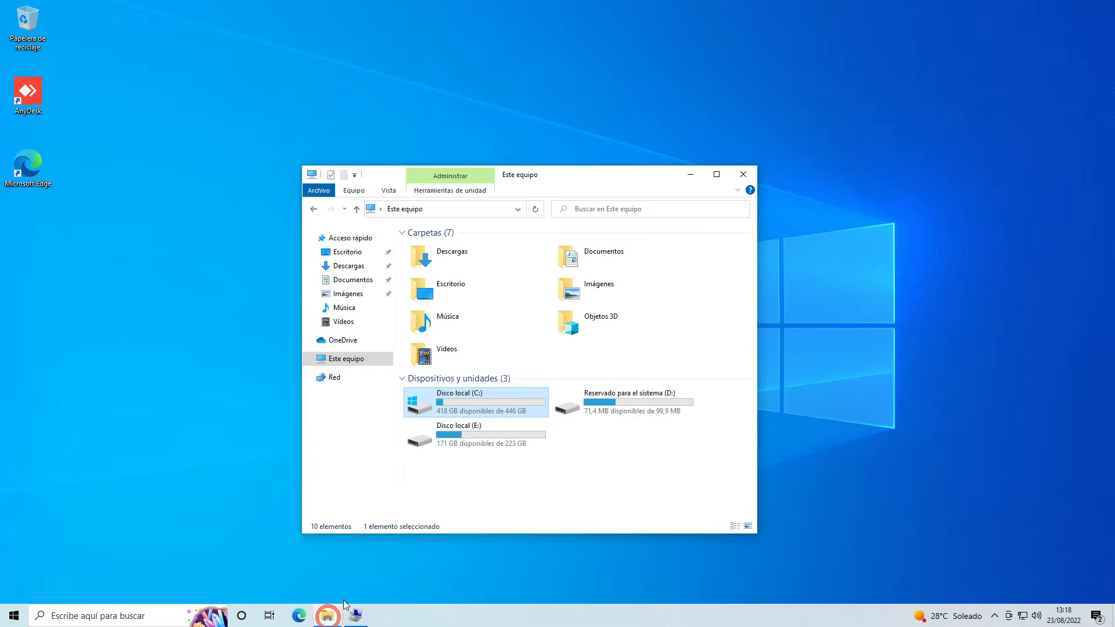
{"action": "left_click", "coordinate": [712, 171]}
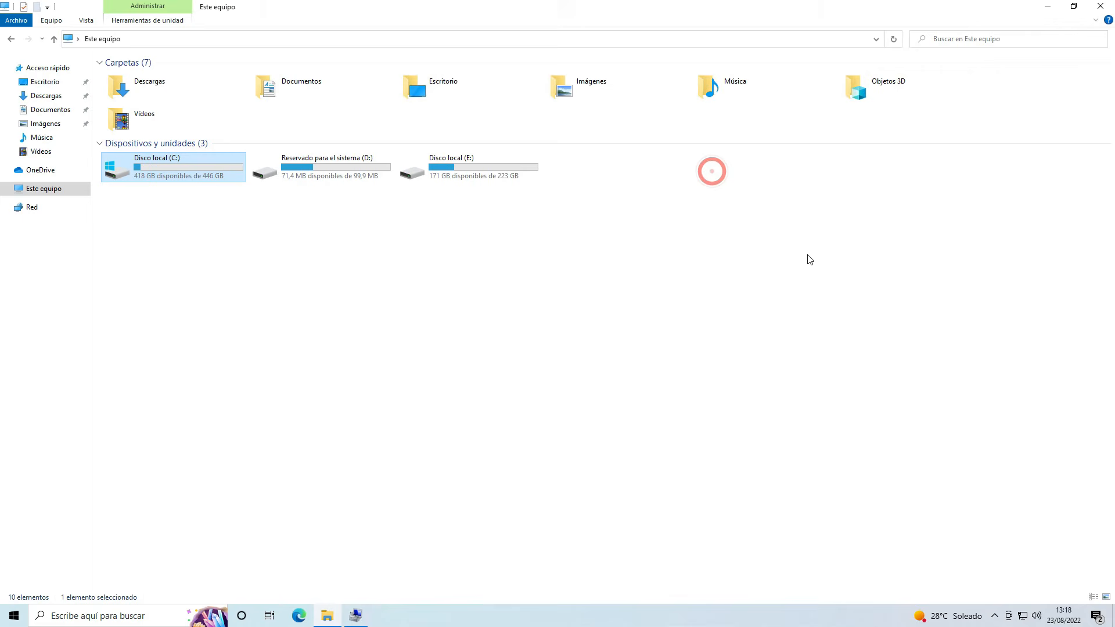
{"action": "left_click", "coordinate": [164, 166]}
{"action": "left_click", "coordinate": [208, 299]}
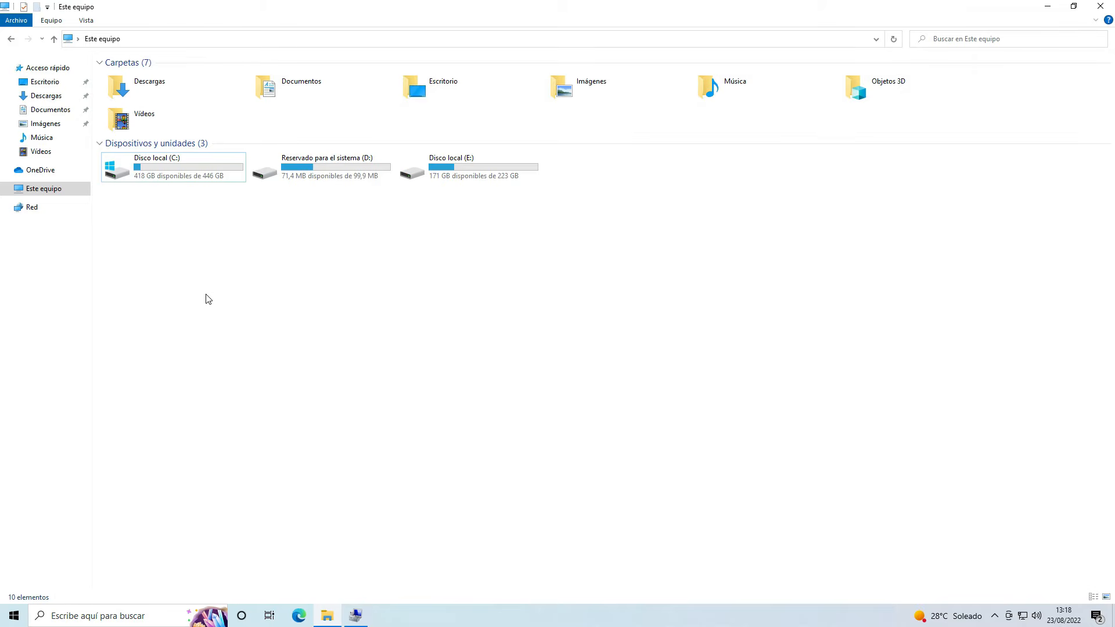
{"action": "left_click", "coordinate": [461, 176]}
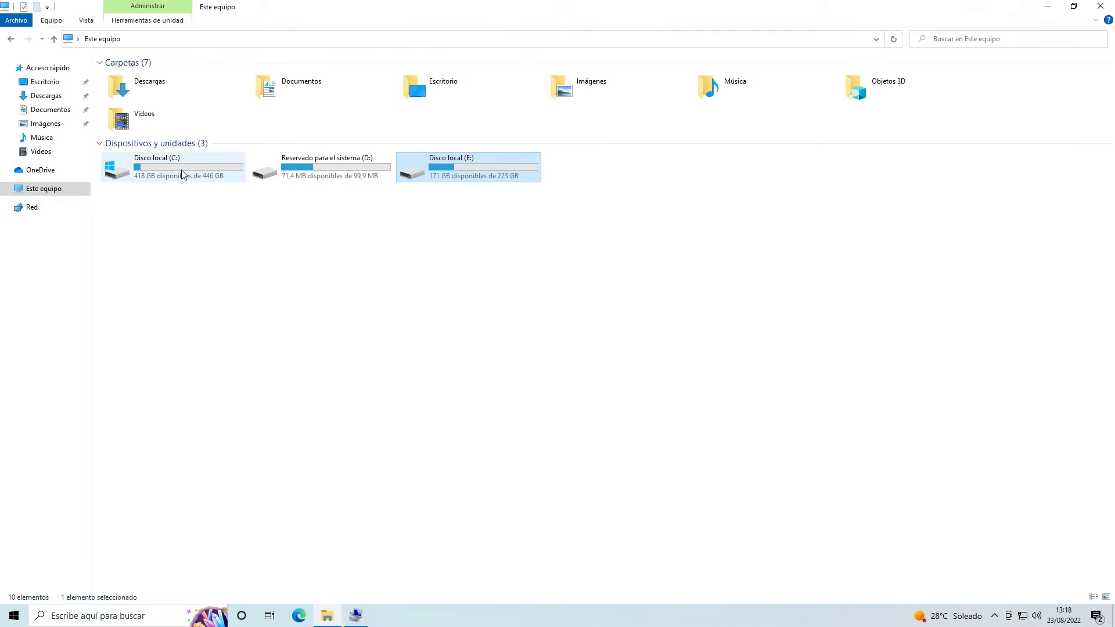
{"action": "mouse_move", "coordinate": [182, 174]}
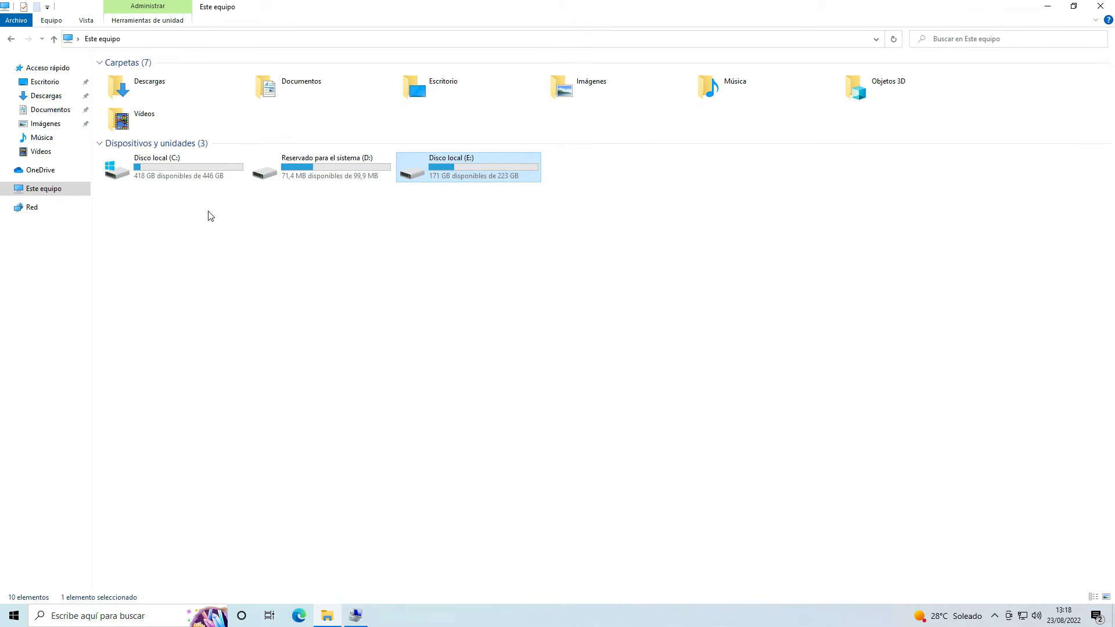
{"action": "left_click", "coordinate": [142, 179]}
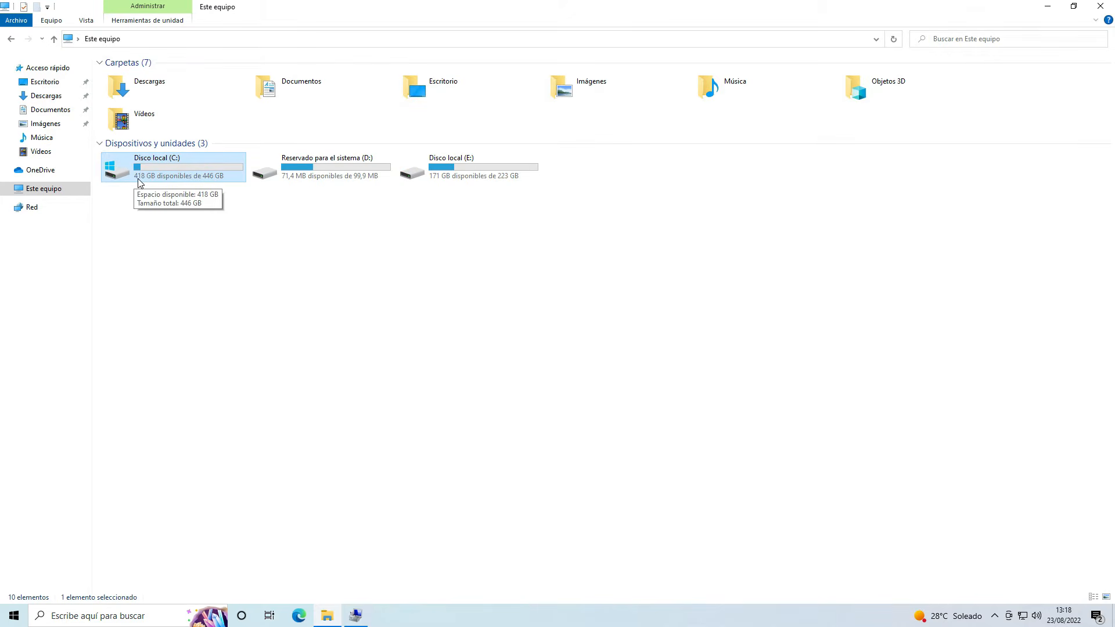
{"action": "left_click", "coordinate": [451, 177]}
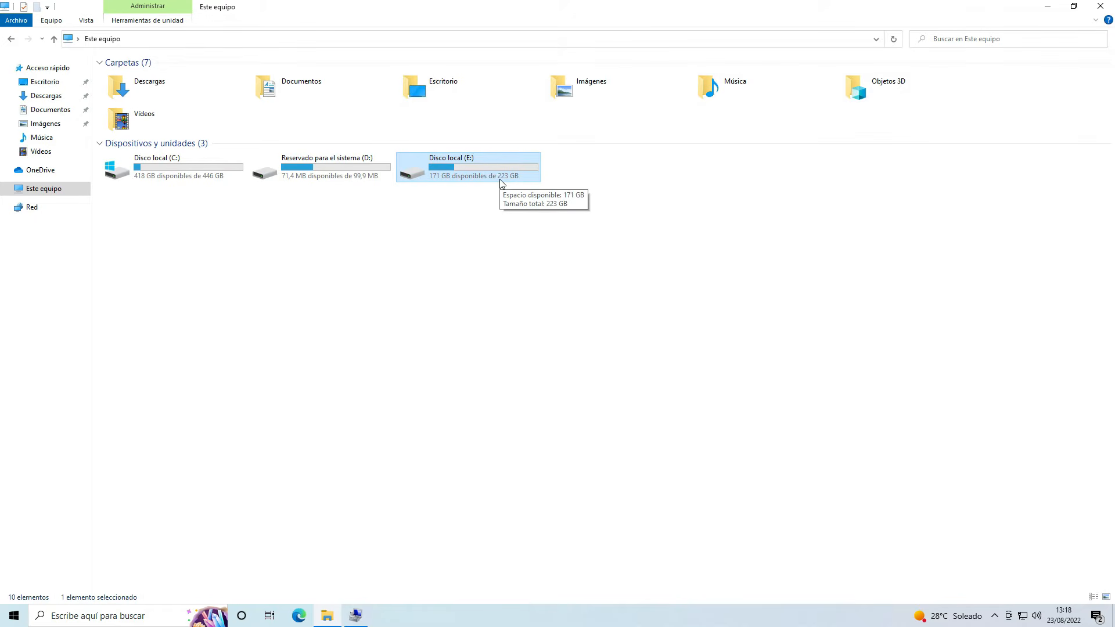
{"action": "left_click", "coordinate": [202, 170]}
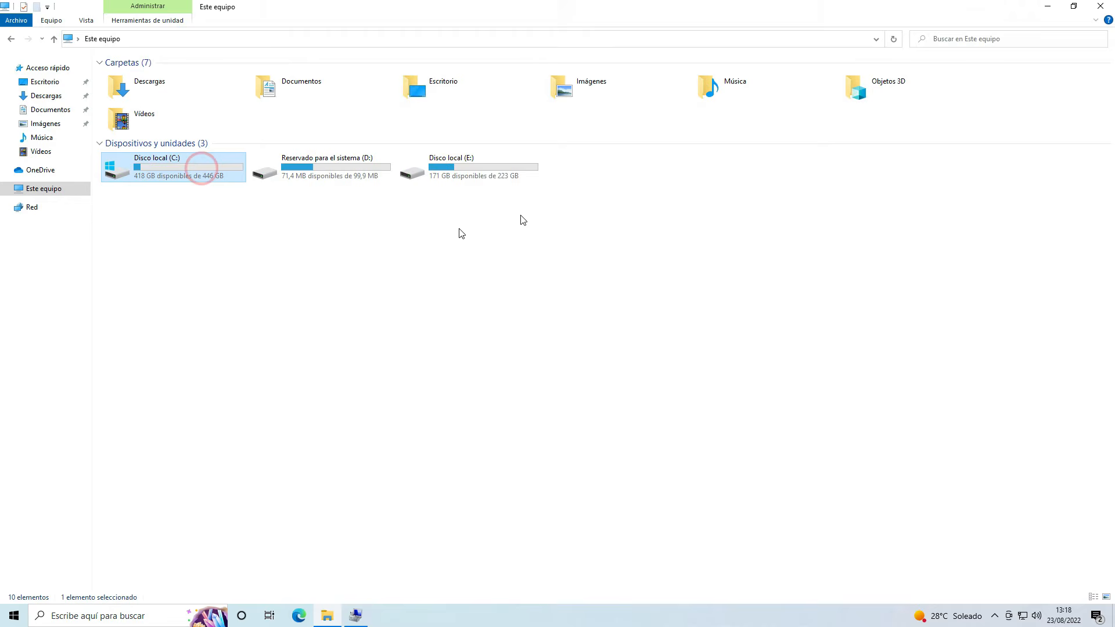
{"action": "left_click", "coordinate": [513, 174]}
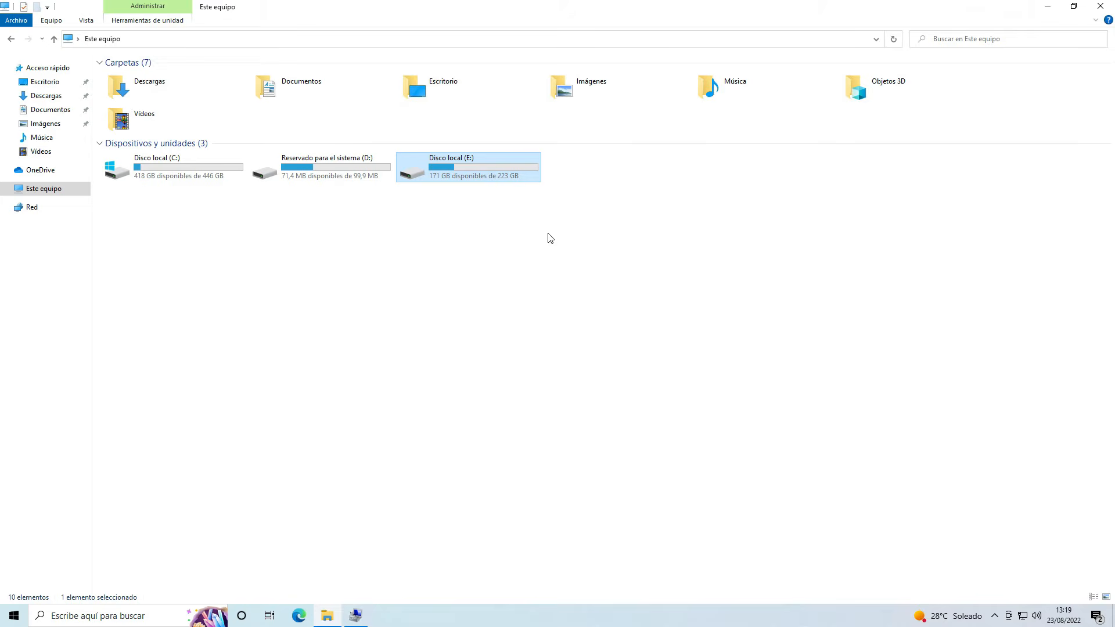
Restore the Este equipo window to its smaller size, move it aside, and bring up Administración de equipos beside it
{"action": "key", "text": "super+Down"}
{"action": "mouse_move", "coordinate": [617, 178]}
{"action": "left_mouse_down"}
{"action": "mouse_move", "coordinate": [792, 90]}
{"action": "mouse_move", "coordinate": [883, 80]}
{"action": "mouse_move", "coordinate": [918, 91]}
{"action": "left_mouse_up"}
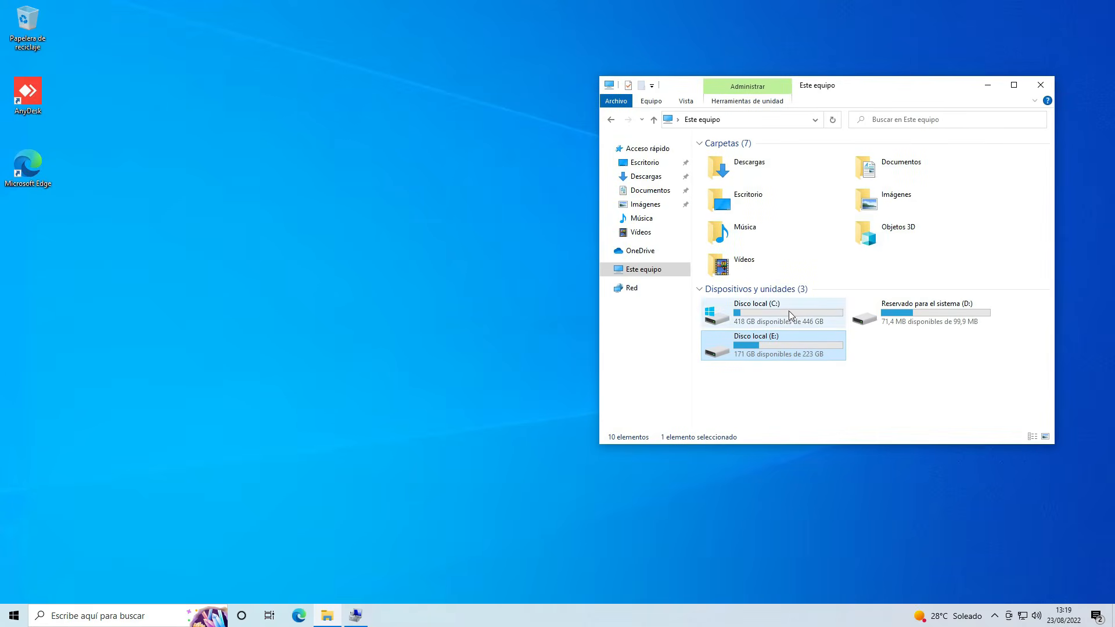
{"action": "left_click", "coordinate": [788, 341]}
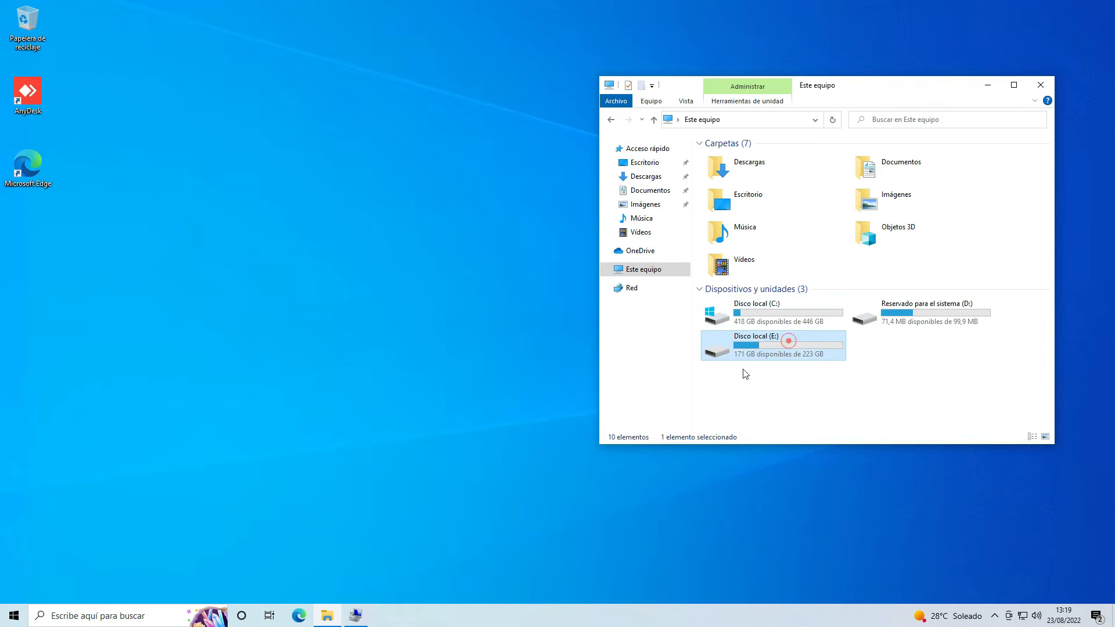
{"action": "left_click", "coordinate": [356, 615]}
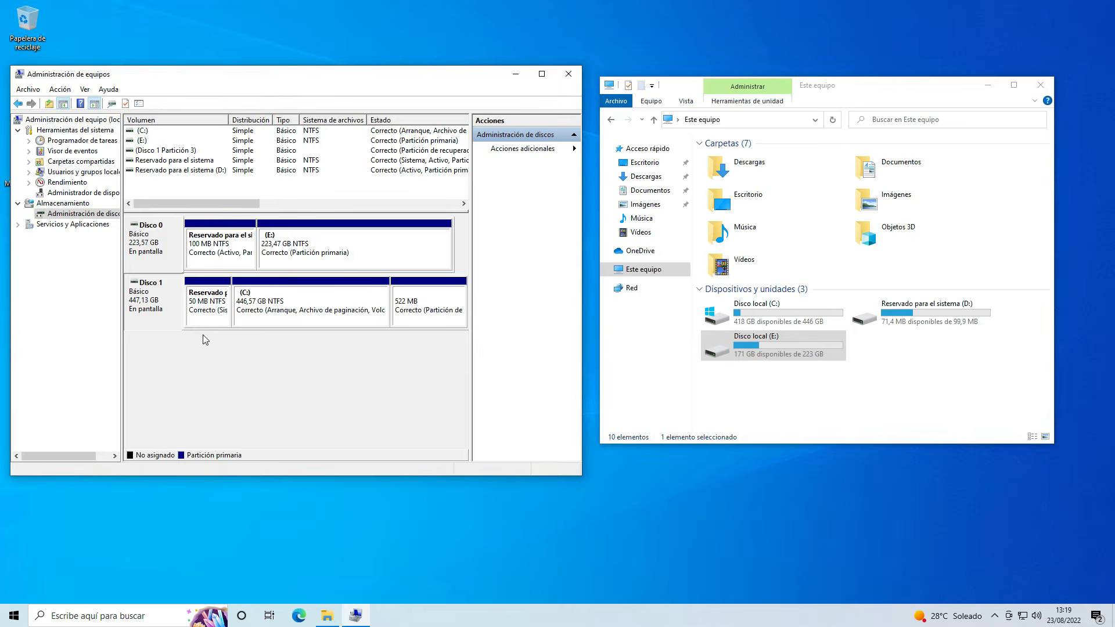
Examine the partition layout of Disco 0 and Disco 1, including the system-reserved, E: and recovery partitions
{"action": "left_click", "coordinate": [157, 309]}
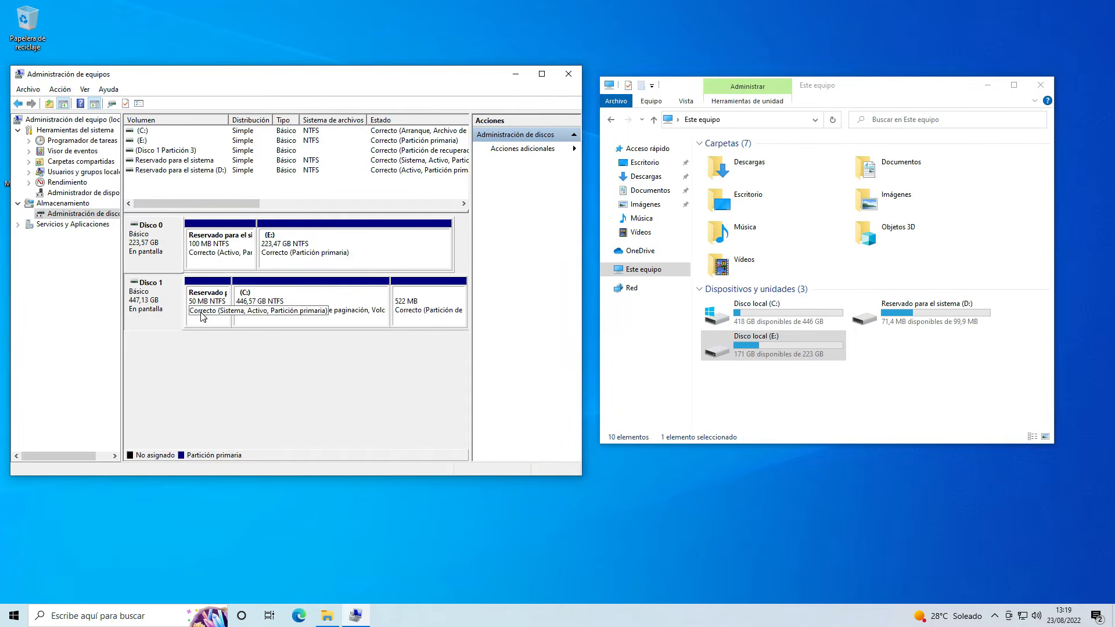
{"action": "left_click", "coordinate": [413, 311]}
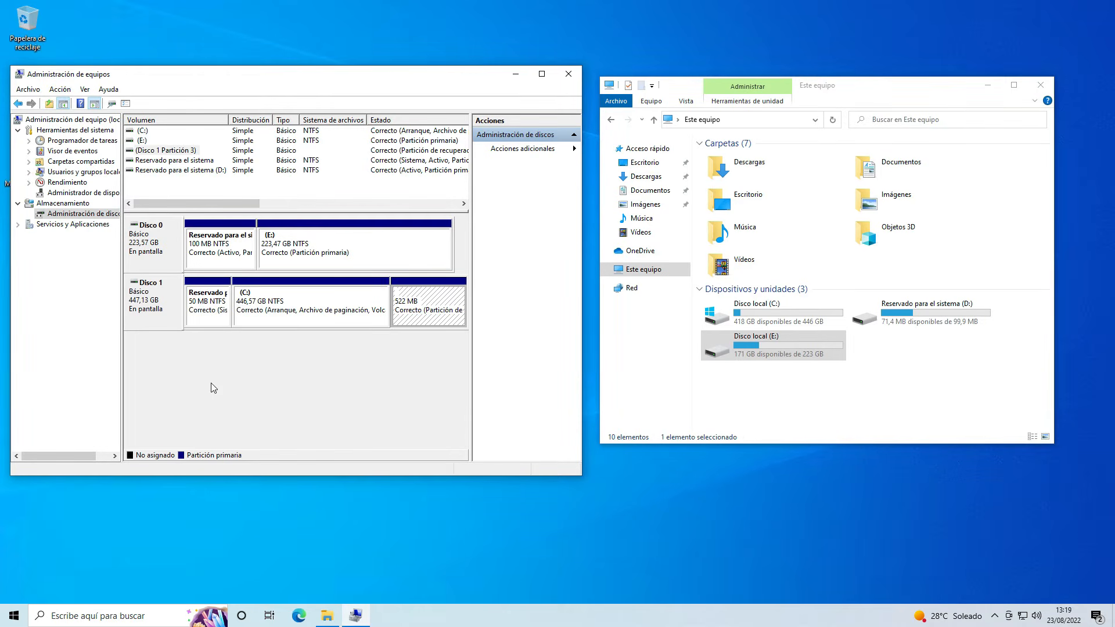
{"action": "left_click", "coordinate": [153, 256]}
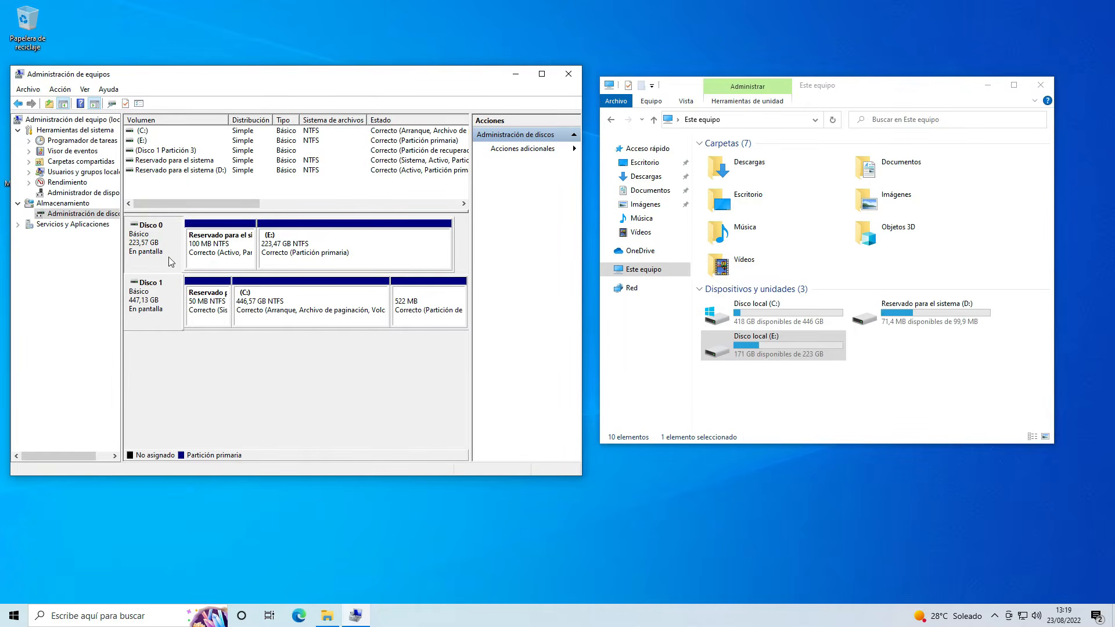
{"action": "left_click", "coordinate": [216, 243]}
{"action": "left_click", "coordinate": [307, 248]}
{"action": "left_click", "coordinate": [225, 246]}
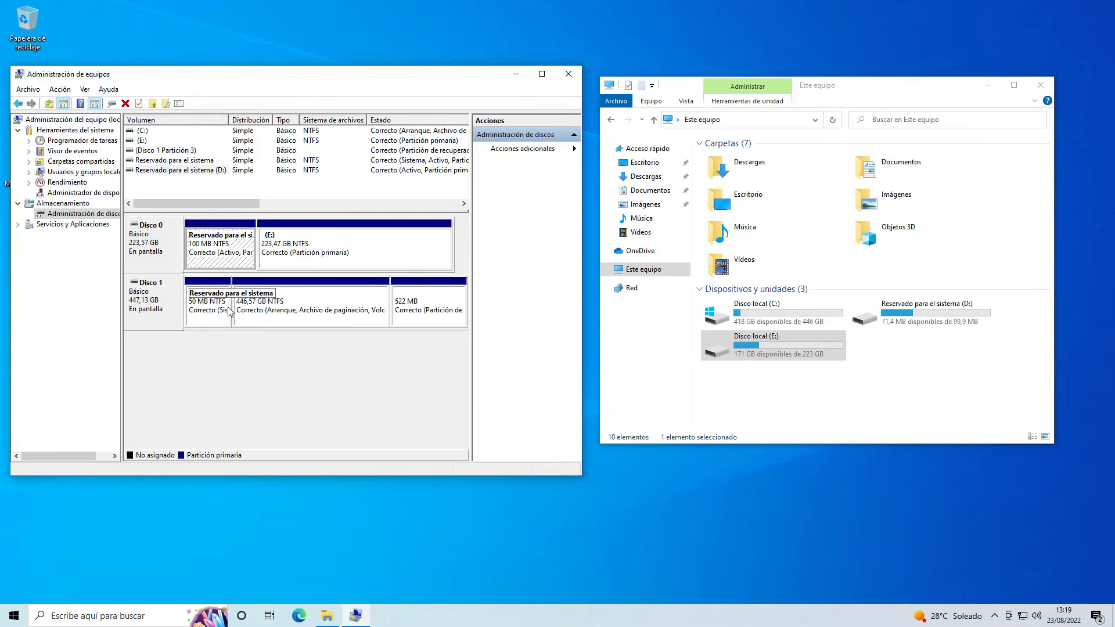
{"action": "left_click", "coordinate": [289, 249]}
{"action": "left_click", "coordinate": [221, 248]}
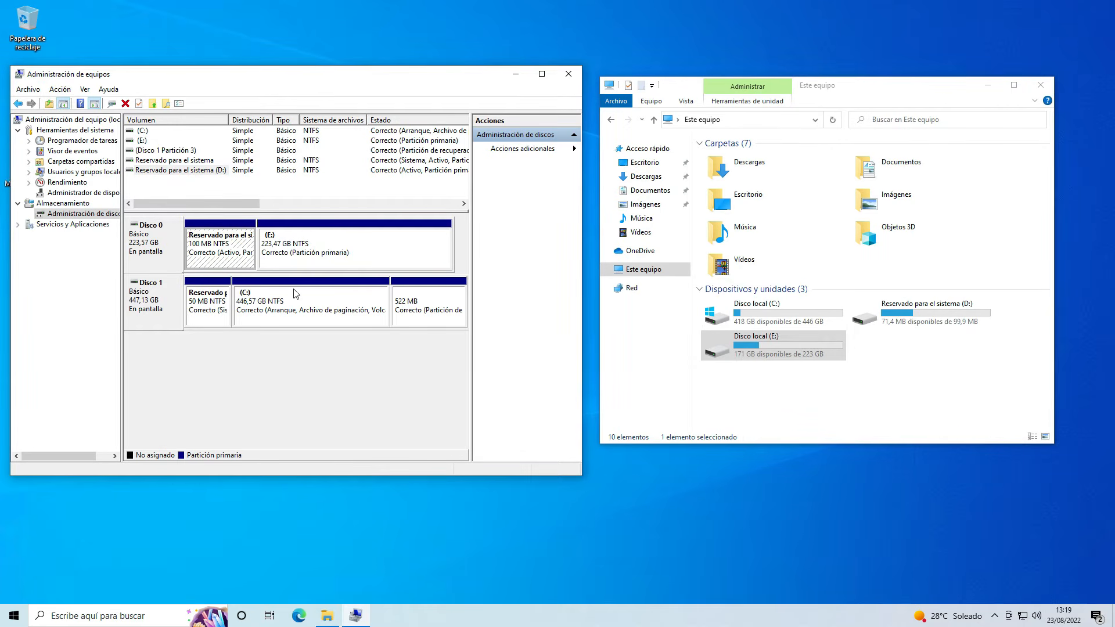
{"action": "left_click", "coordinate": [300, 256]}
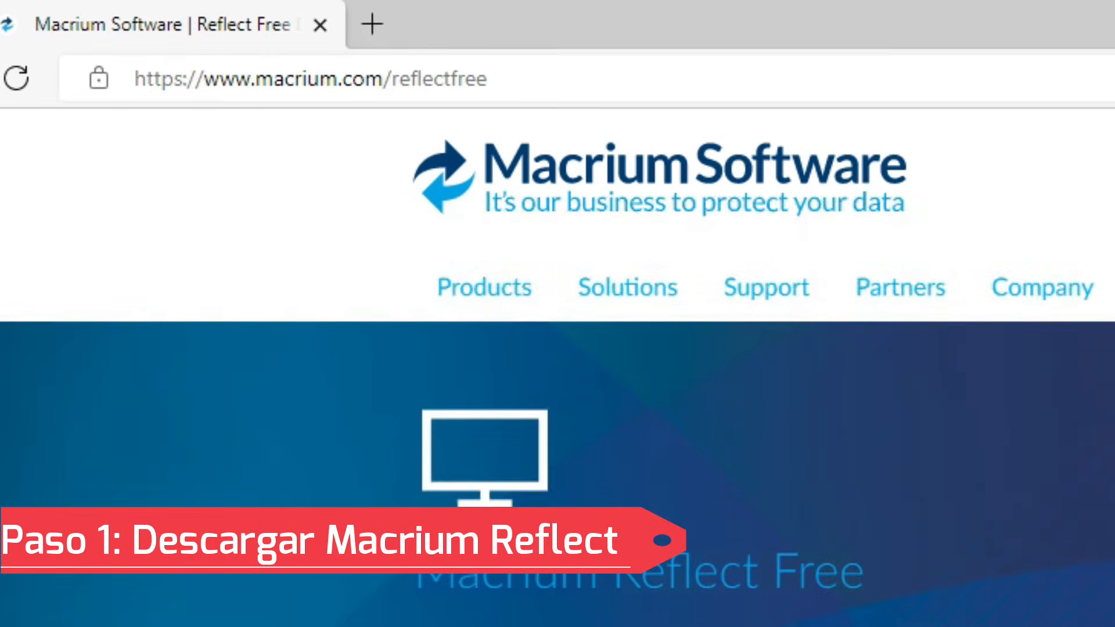
Request the Reflect 8 Free download from macrium.com/reflectfree in the browser, with a personal free license
{"action": "left_click", "coordinate": [620, 72]}
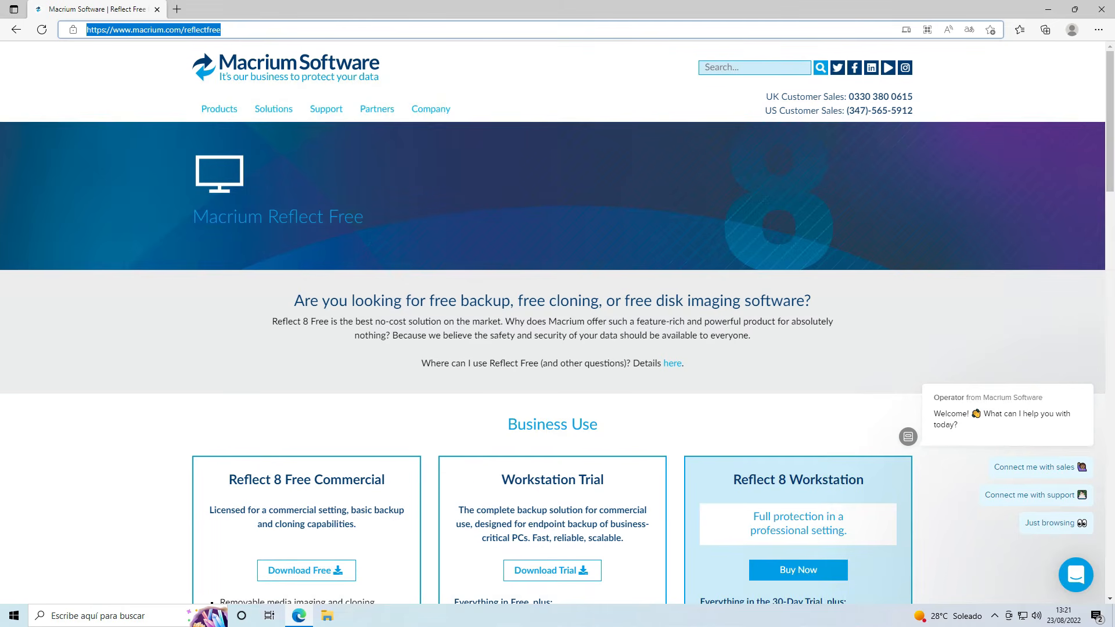
{"action": "left_click", "coordinate": [260, 30]}
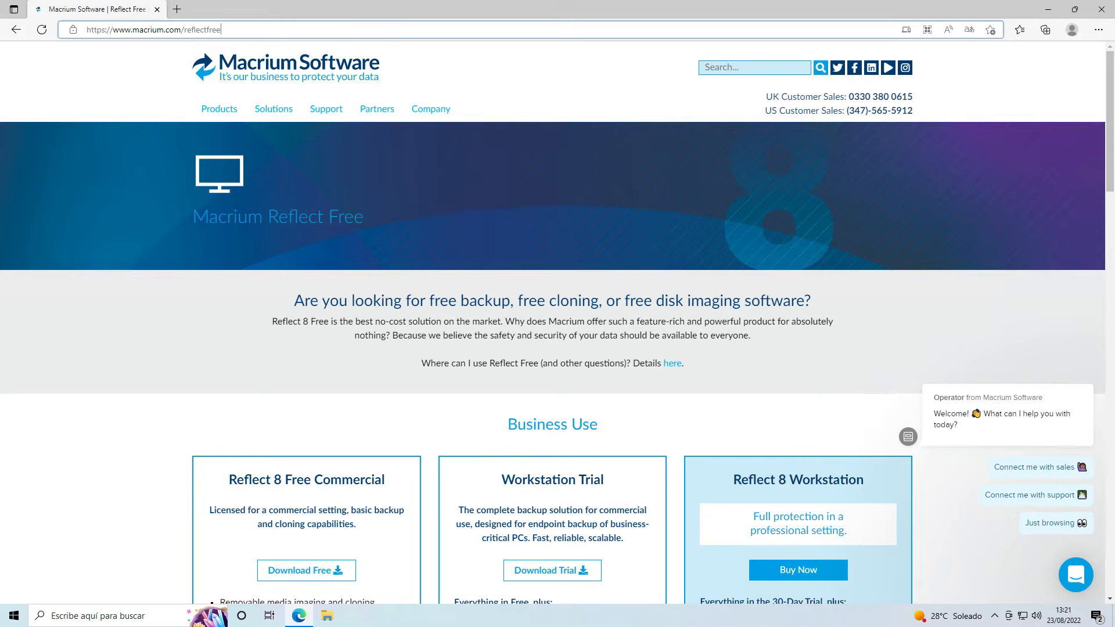
{"action": "left_click_drag", "start_coordinate": [367, 219], "coordinate": [193, 219]}
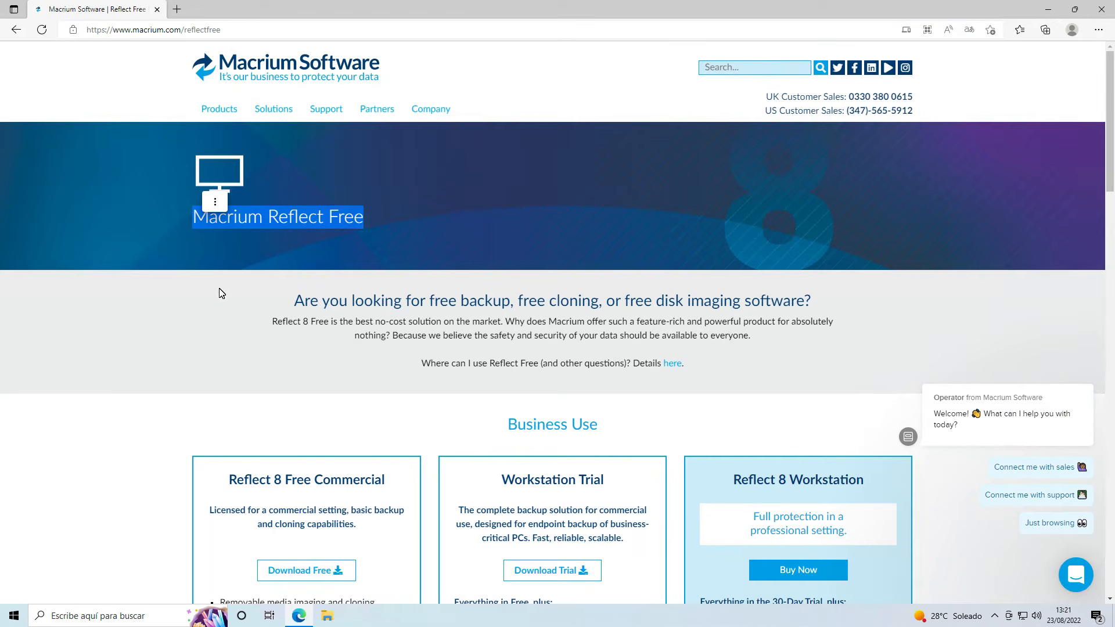
{"action": "scroll", "coordinate": [424, 277], "scroll_direction": "down", "scroll_amount": 5}
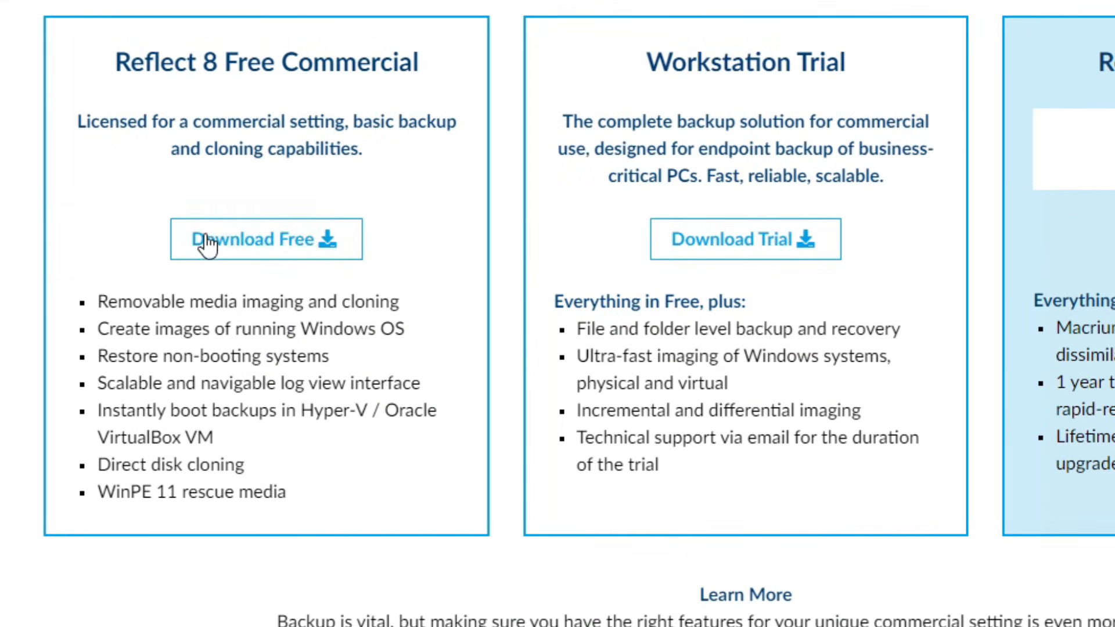
{"action": "left_click", "coordinate": [285, 257]}
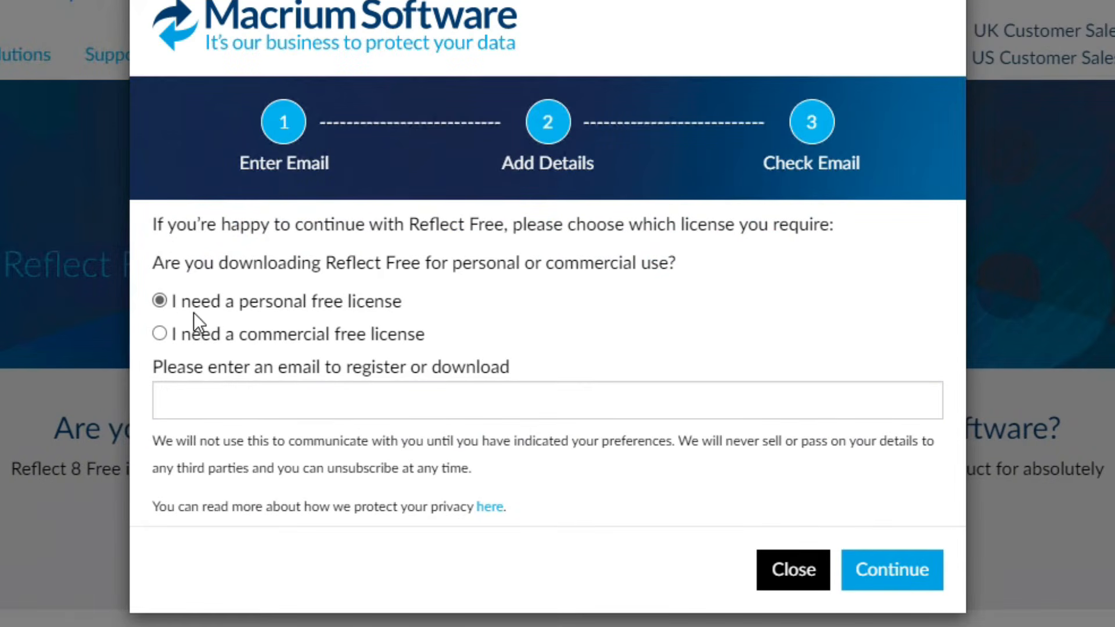
{"action": "left_click", "coordinate": [893, 575]}
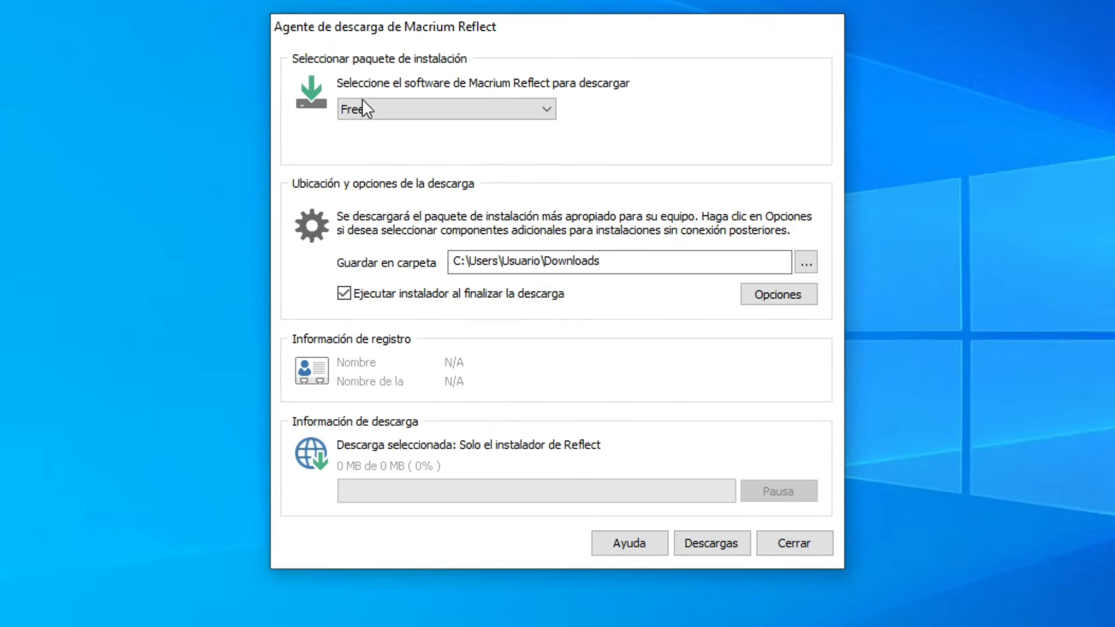
Download the Free package in the Macrium Reflect download agent, with the installer set to run when the download finishes
{"action": "left_click", "coordinate": [493, 106]}
{"action": "left_click", "coordinate": [355, 126]}
{"action": "left_click", "coordinate": [343, 292]}
{"action": "left_click", "coordinate": [727, 543]}
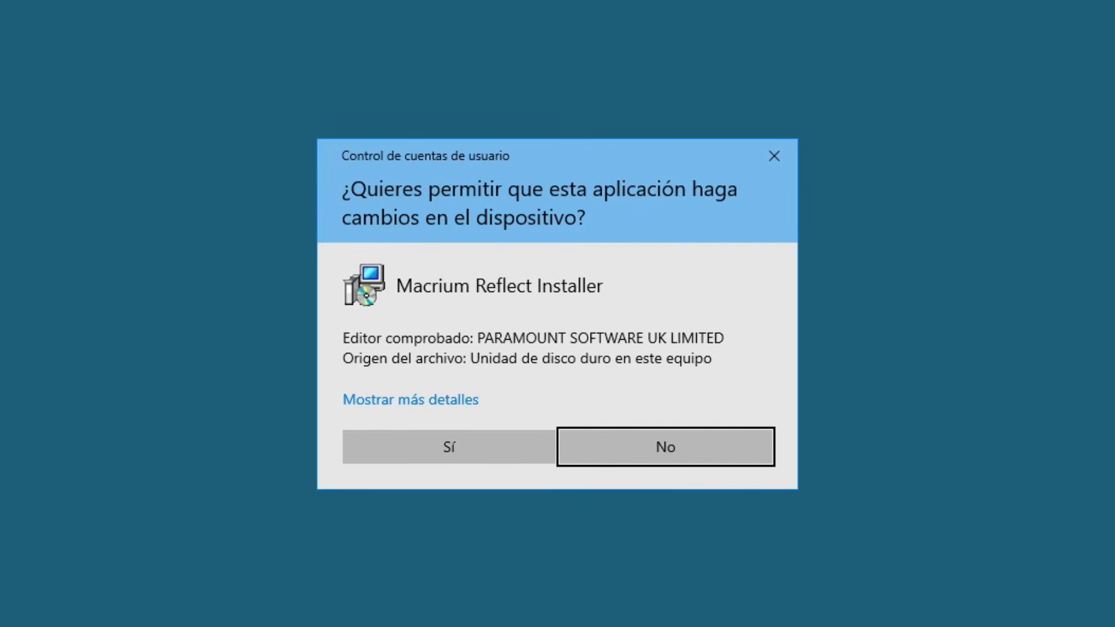
Allow the Macrium Reflect installer to make changes and proceed through its Spanish start page and the setup welcome page
{"action": "left_click", "coordinate": [462, 463]}
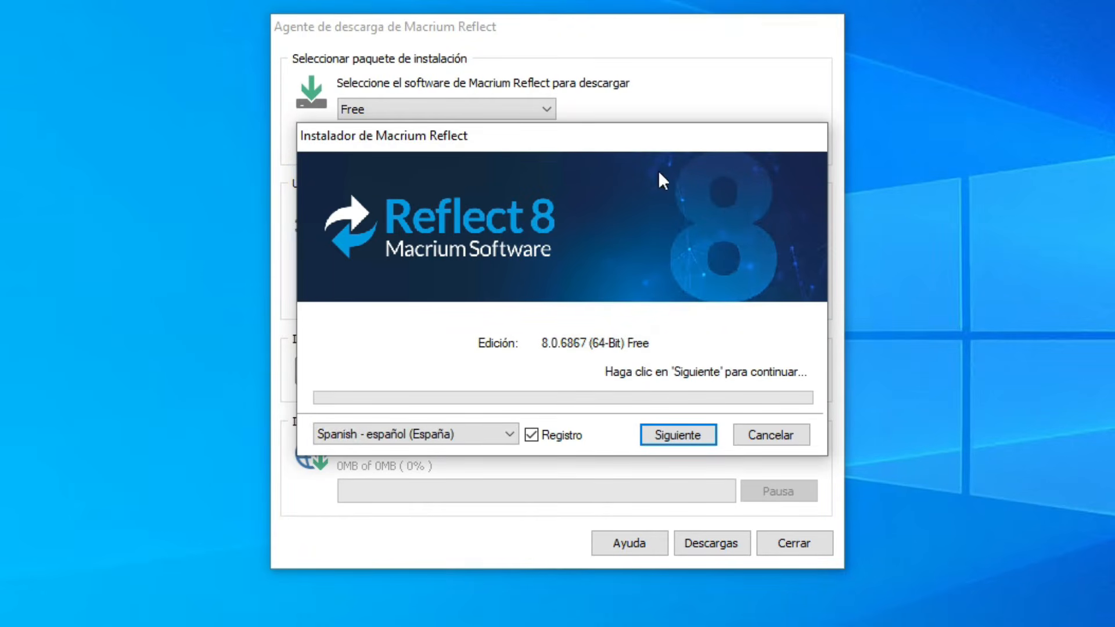
{"action": "left_click", "coordinate": [649, 434]}
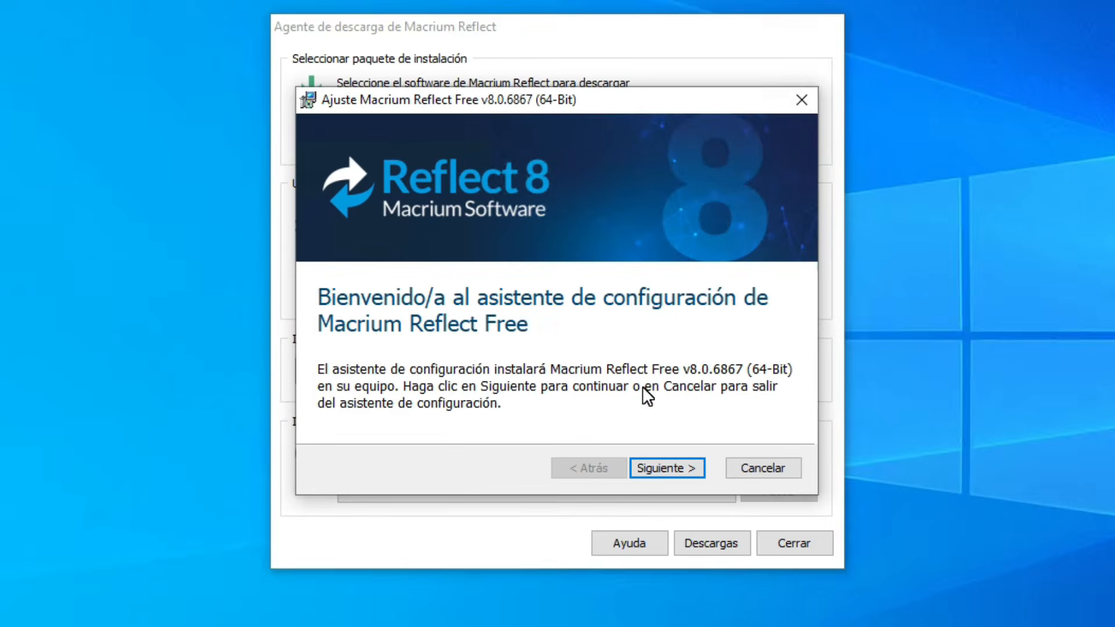
{"action": "left_click", "coordinate": [677, 466]}
Accept the end-user license agreement and agree to personal, non-commercial use of the free edition
{"action": "left_click", "coordinate": [526, 388]}
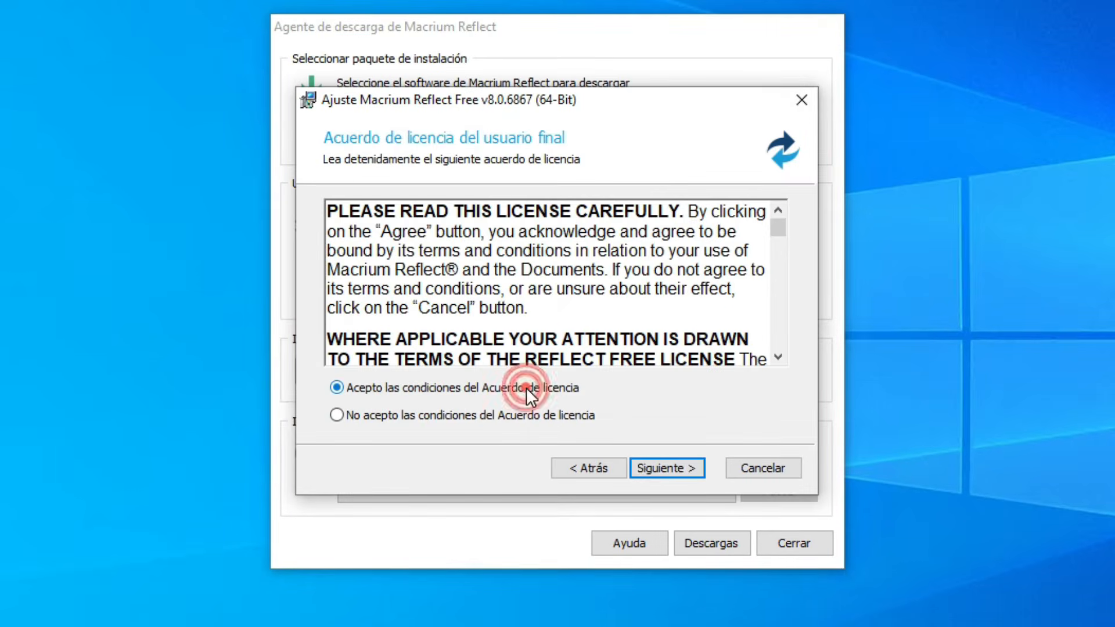
{"action": "left_click", "coordinate": [662, 466]}
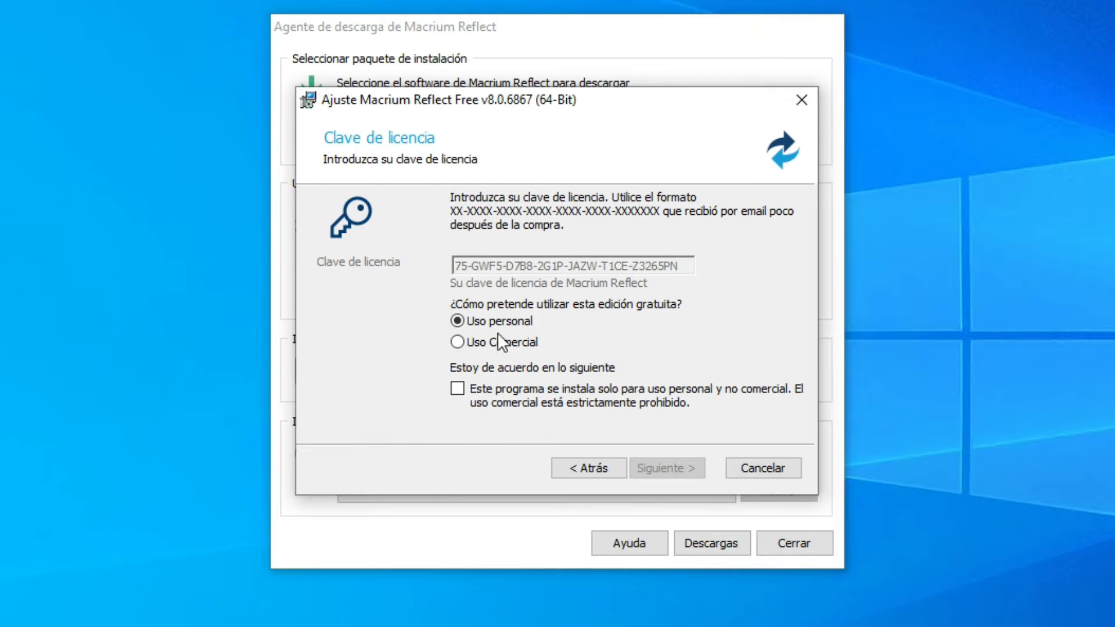
{"action": "left_click", "coordinate": [476, 388]}
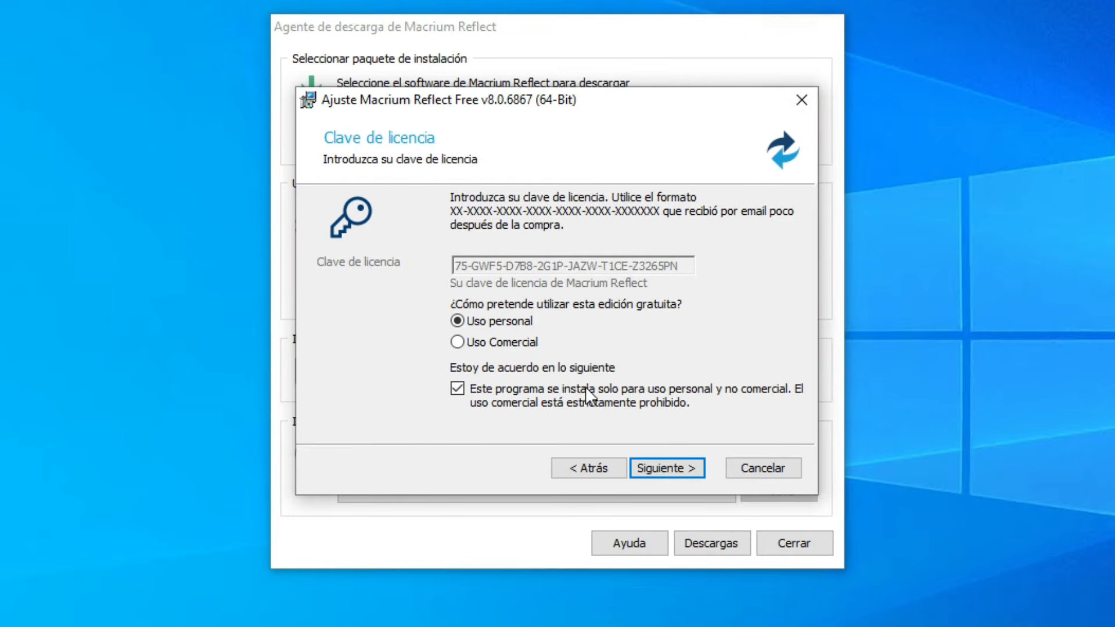
{"action": "left_click", "coordinate": [679, 473]}
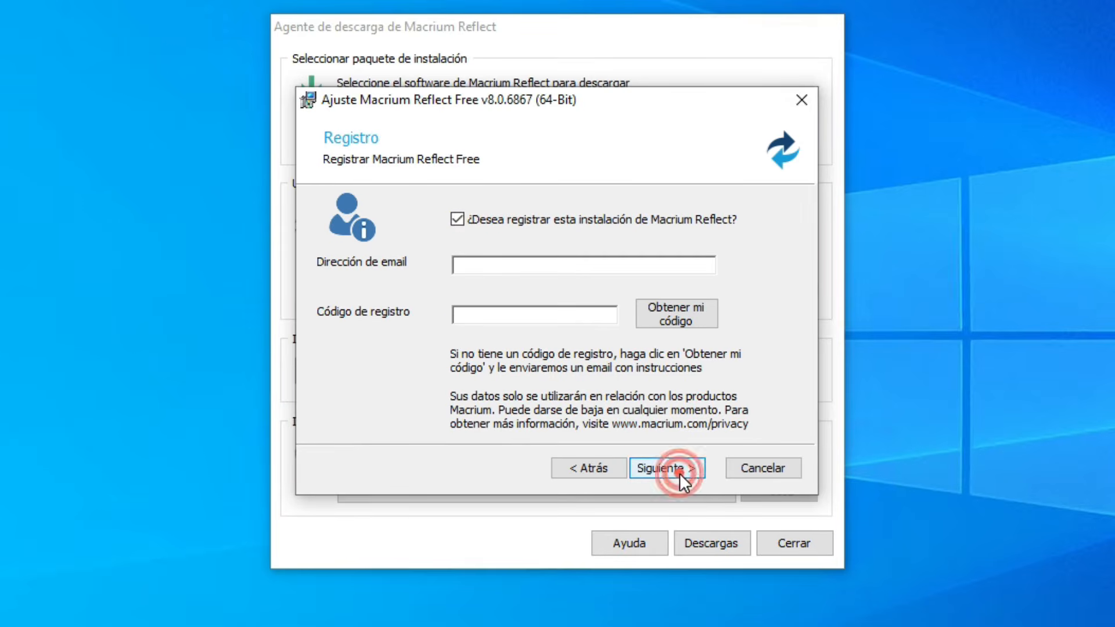
Opt out of registering this Macrium Reflect installation and enable the desktop shortcut in the custom setup
{"action": "left_click", "coordinate": [458, 220]}
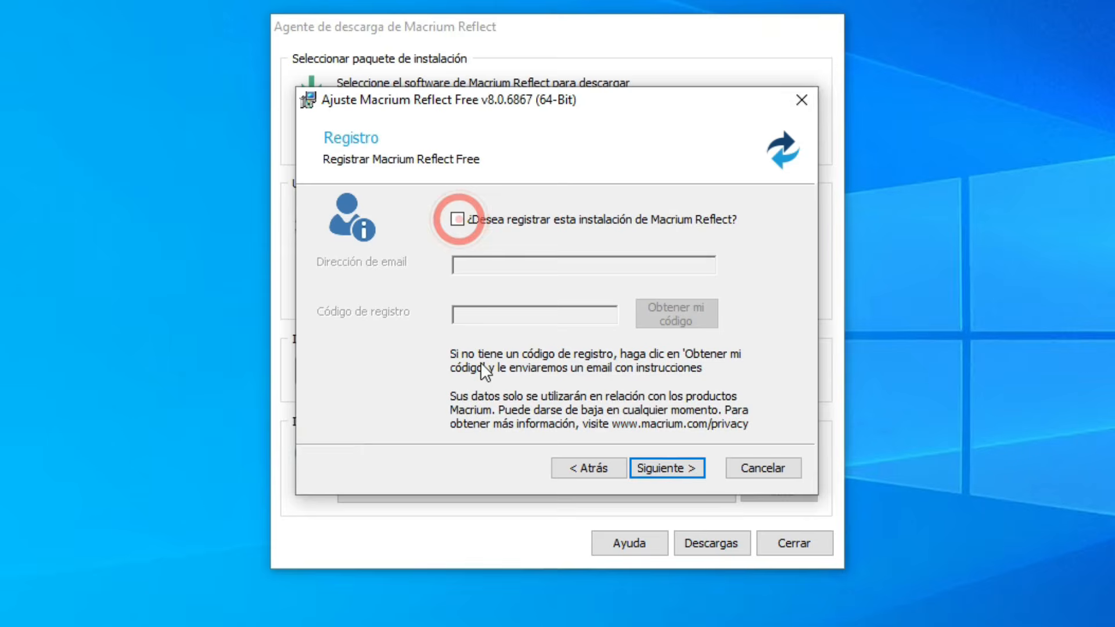
{"action": "left_click", "coordinate": [650, 463]}
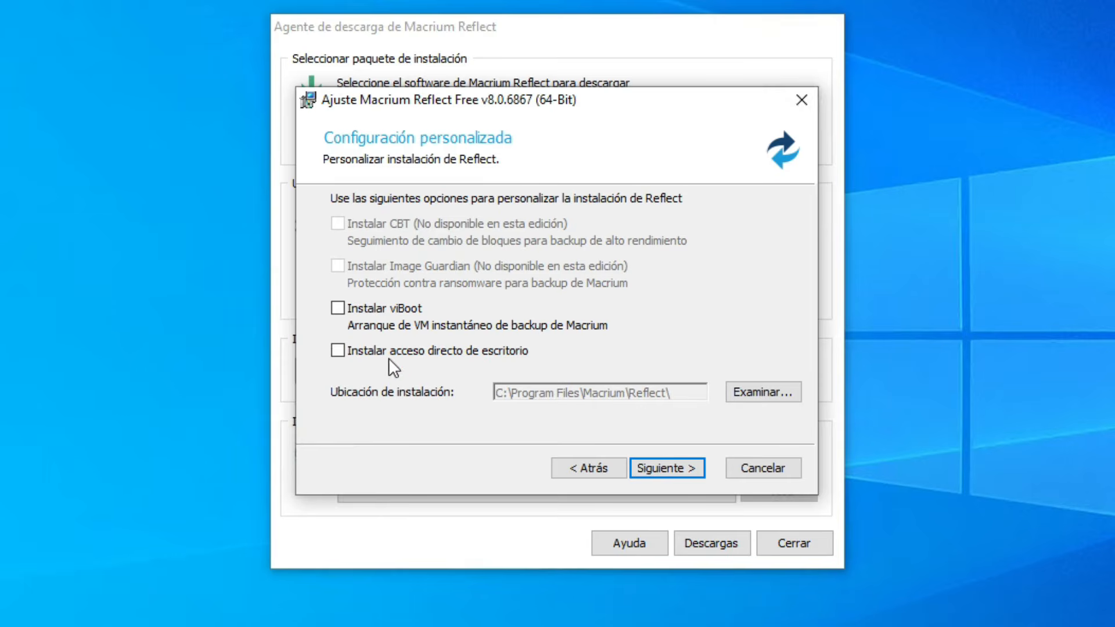
{"action": "left_click", "coordinate": [338, 350]}
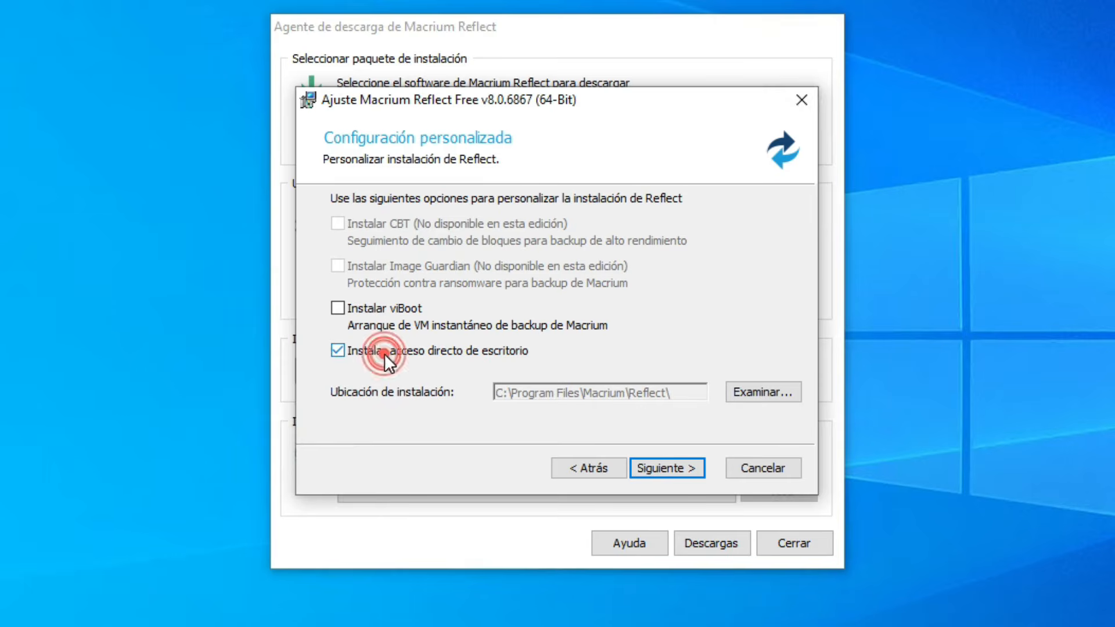
Install Macrium Reflect Free with the chosen settings and finish the setup wizard
{"action": "left_click", "coordinate": [656, 467]}
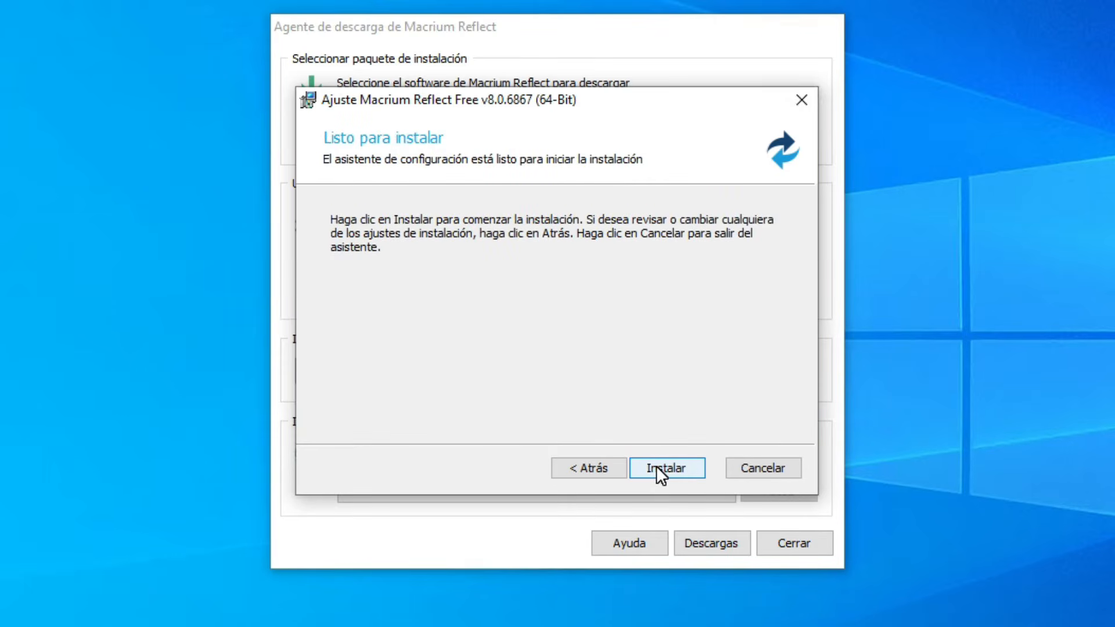
{"action": "left_click", "coordinate": [656, 465]}
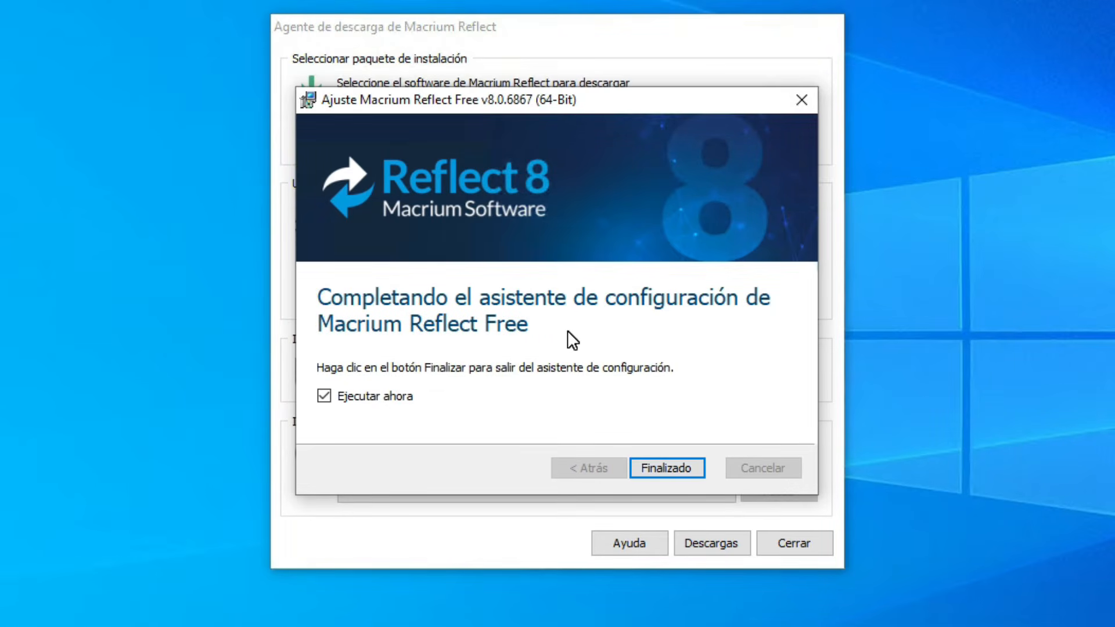
{"action": "left_click", "coordinate": [336, 396]}
{"action": "left_click", "coordinate": [322, 395]}
{"action": "left_click", "coordinate": [662, 468]}
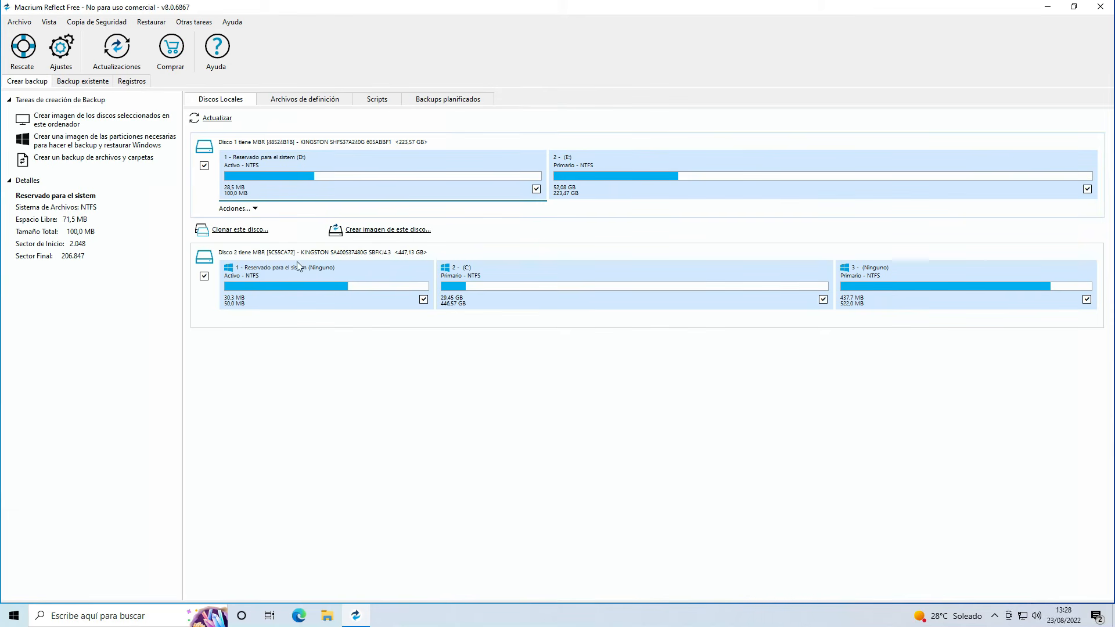
Examine the partitions of both local disks to tell the Windows source disk from the destination disk
{"action": "left_click", "coordinate": [473, 290]}
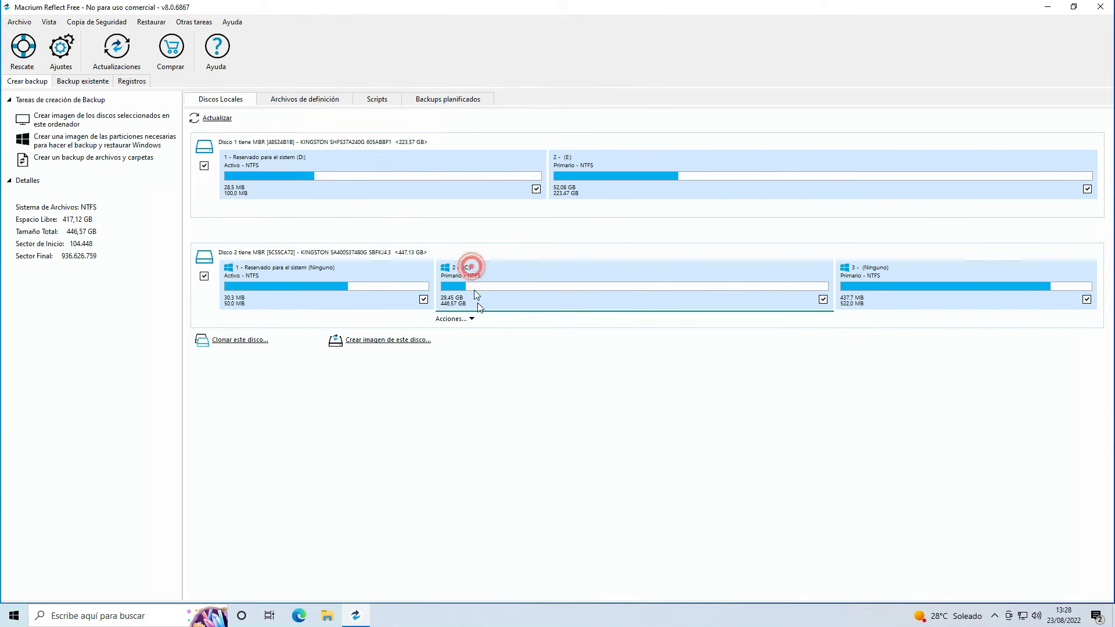
{"action": "left_click", "coordinate": [837, 288]}
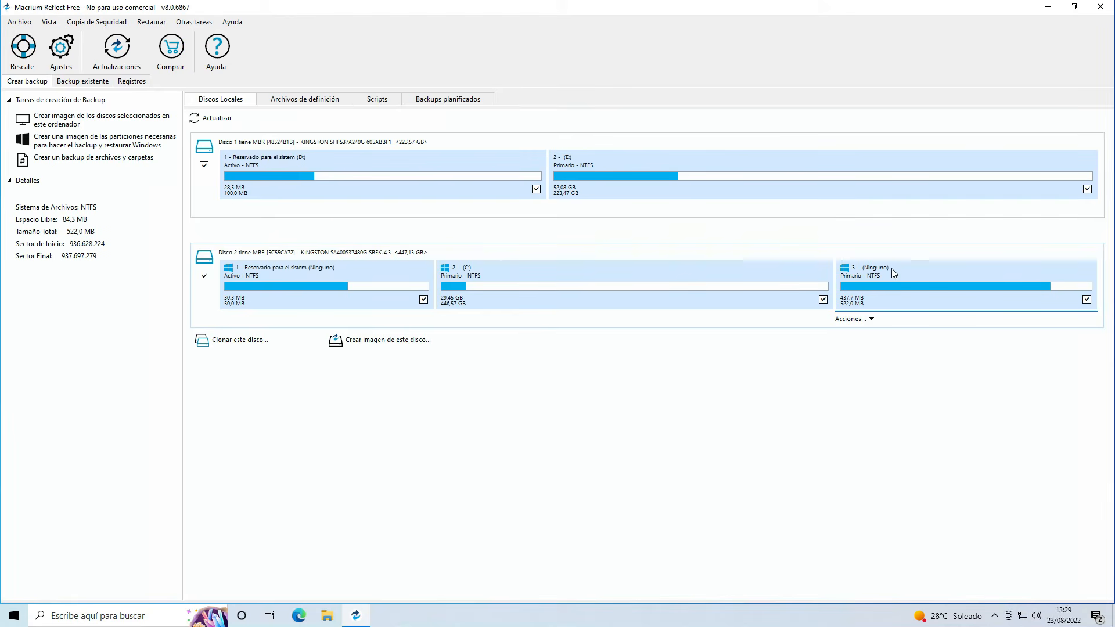
{"action": "left_click", "coordinate": [409, 270]}
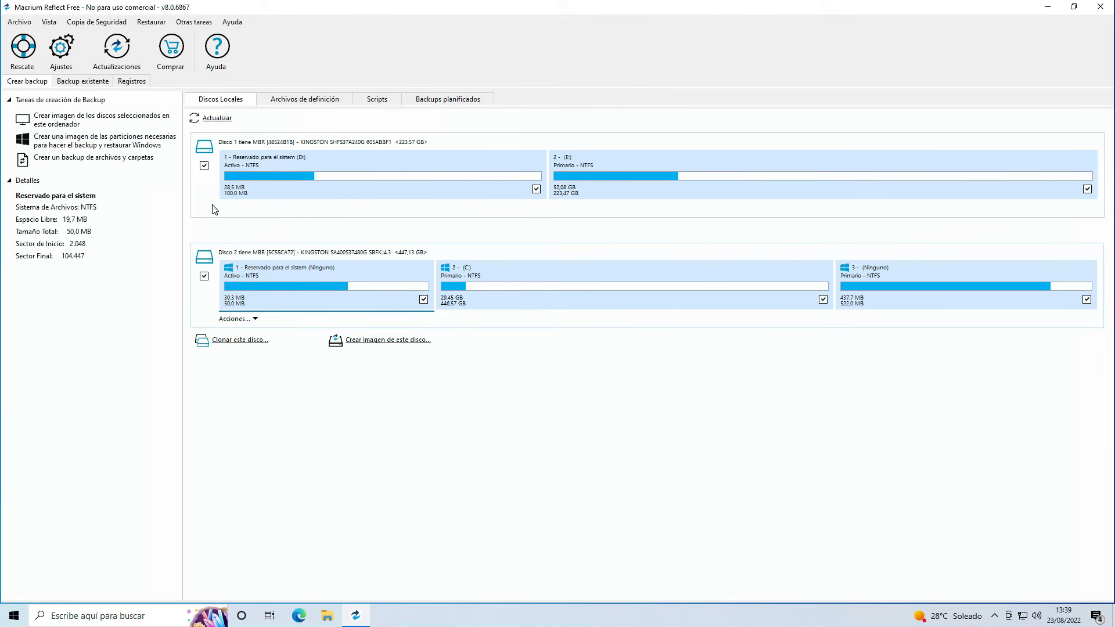
{"action": "left_click", "coordinate": [221, 189]}
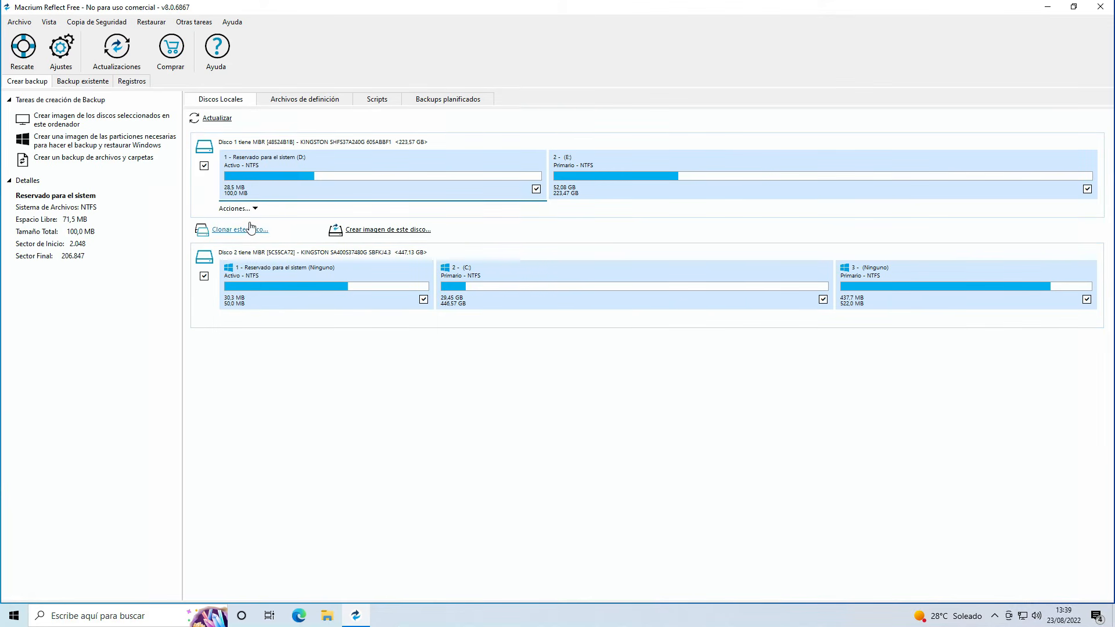
{"action": "left_click", "coordinate": [216, 309]}
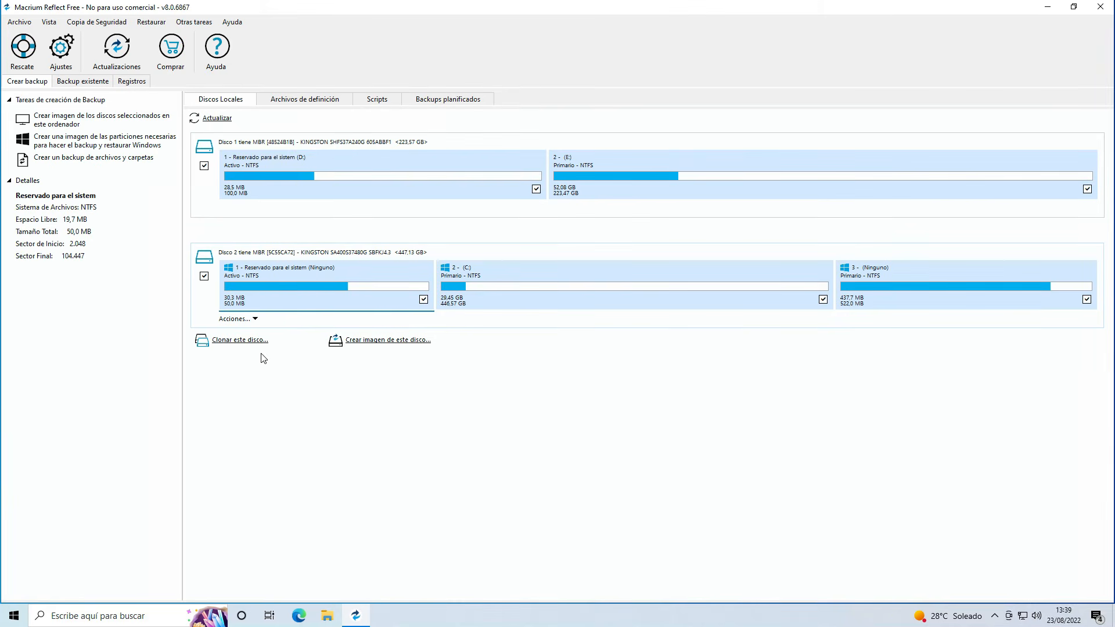
{"action": "left_click", "coordinate": [473, 279]}
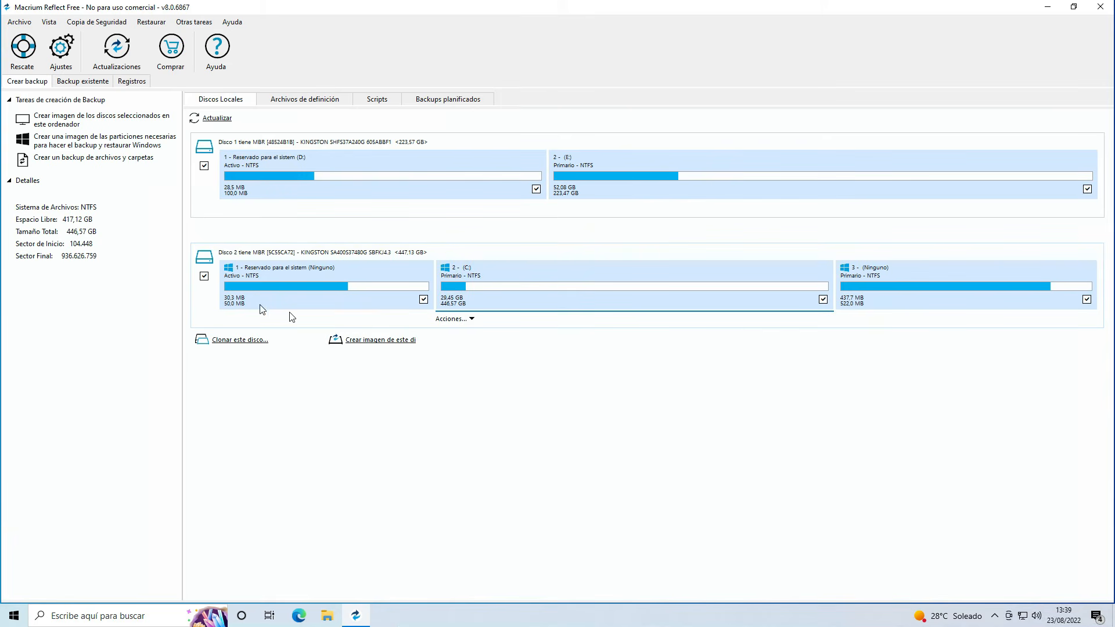
{"action": "left_click", "coordinate": [397, 254]}
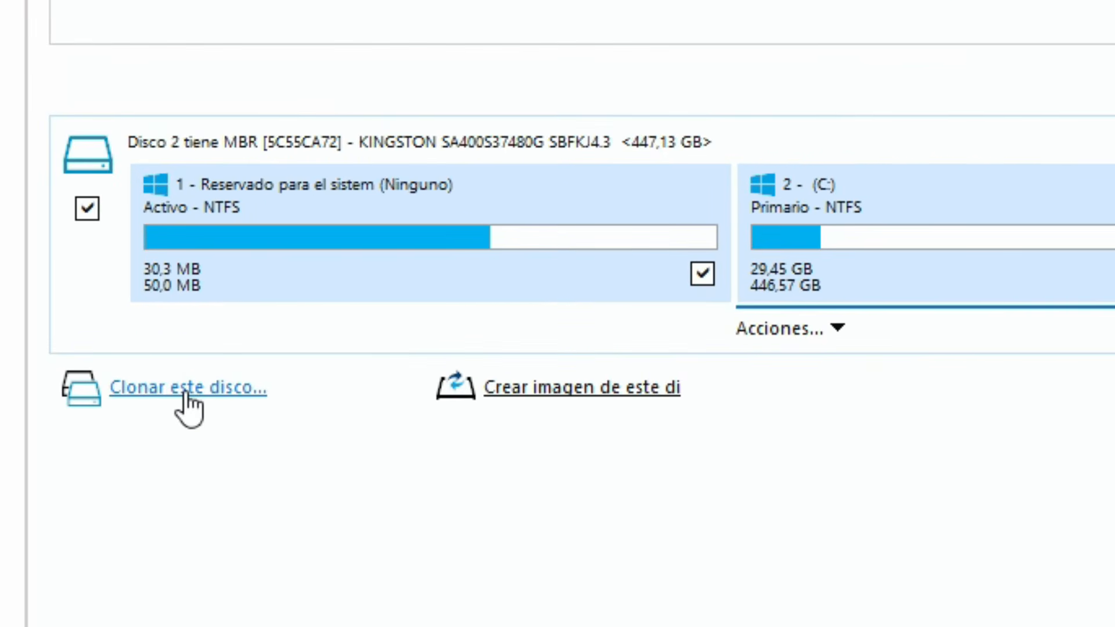
Start cloning Disk 2 (KINGSTON SA400S37480G) and choose Disk 1 (KINGSTON SHFS37A240G) as the destination
{"action": "left_click", "coordinate": [186, 393]}
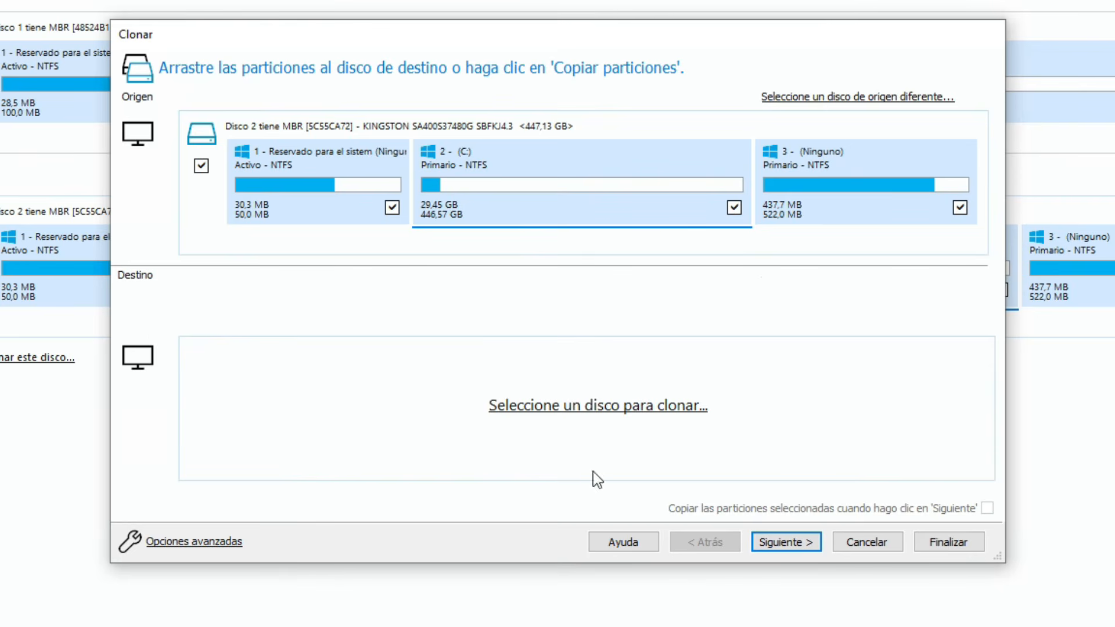
{"action": "left_click", "coordinate": [542, 411]}
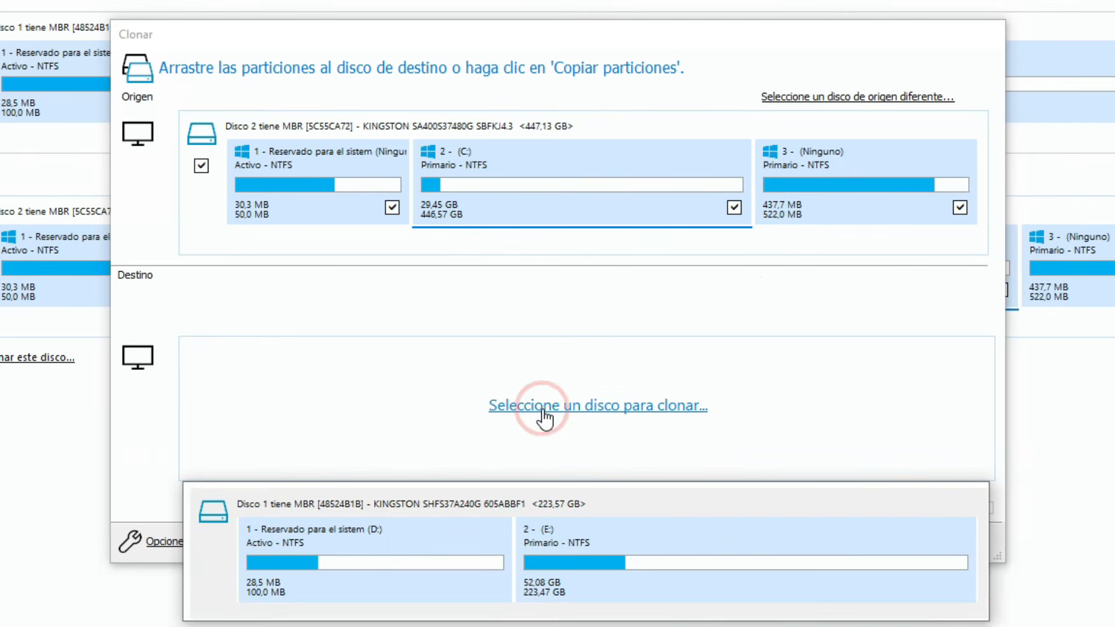
{"action": "left_click", "coordinate": [414, 533]}
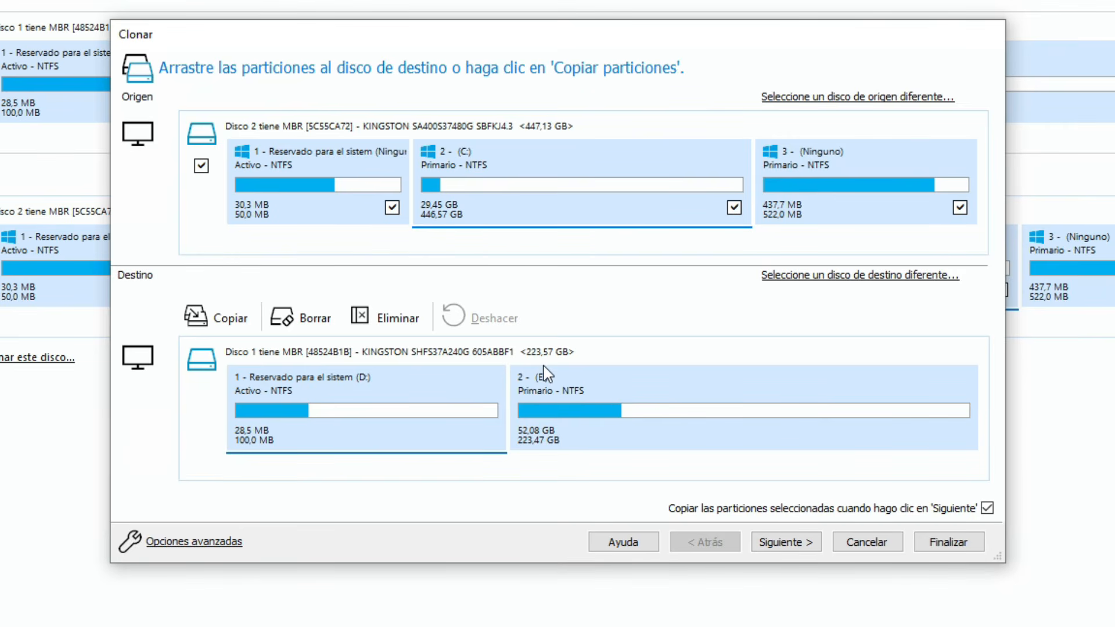
Delete both existing partitions, E: and the system-reserved D:, from the destination disk in the clone layout
{"action": "left_click", "coordinate": [606, 405]}
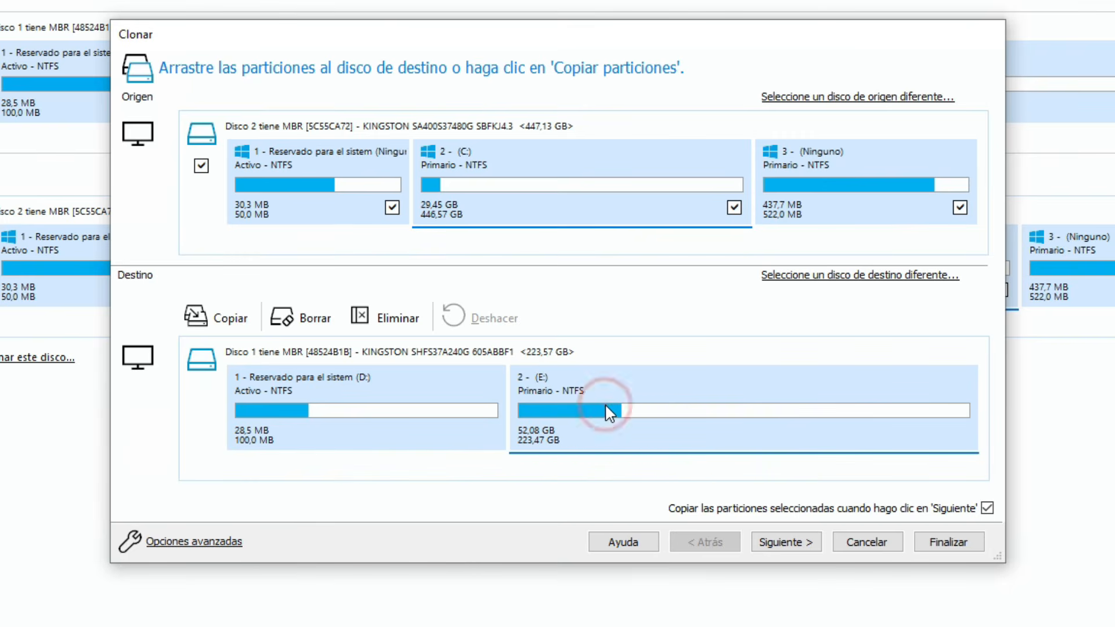
{"action": "left_click", "coordinate": [389, 405]}
{"action": "left_click", "coordinate": [398, 393]}
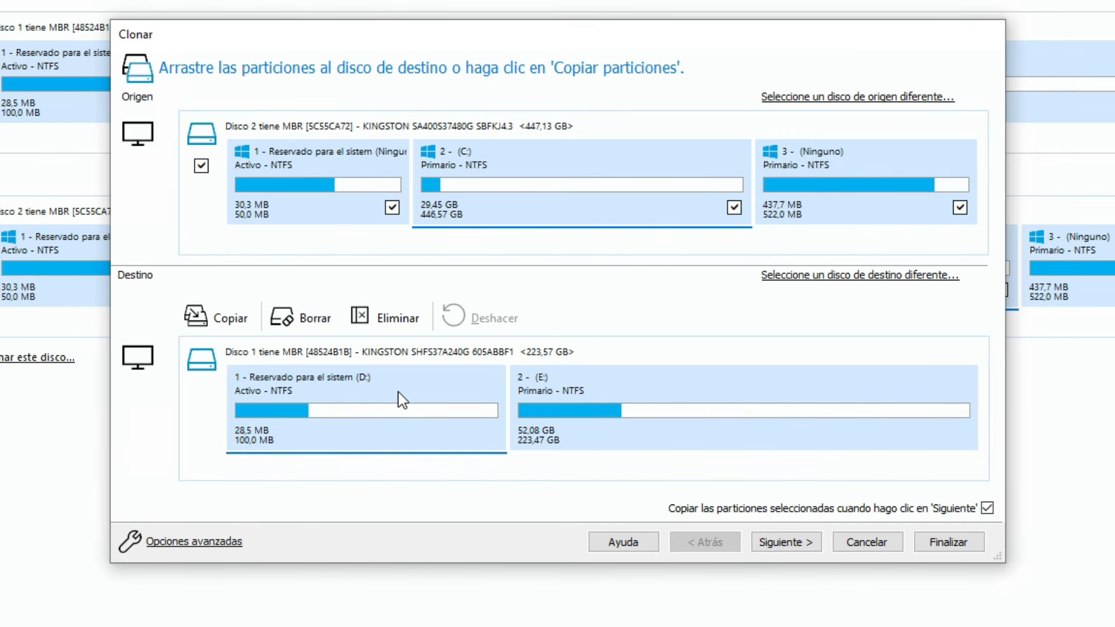
{"action": "left_click", "coordinate": [583, 393]}
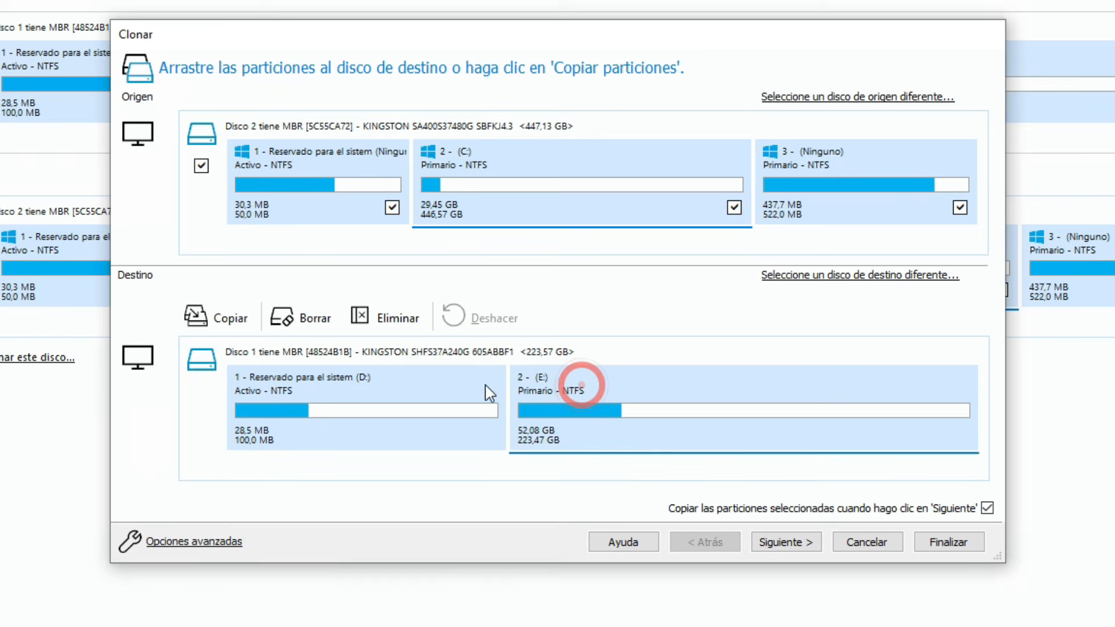
{"action": "left_click", "coordinate": [394, 316]}
{"action": "left_click", "coordinate": [405, 396]}
{"action": "left_click", "coordinate": [395, 316]}
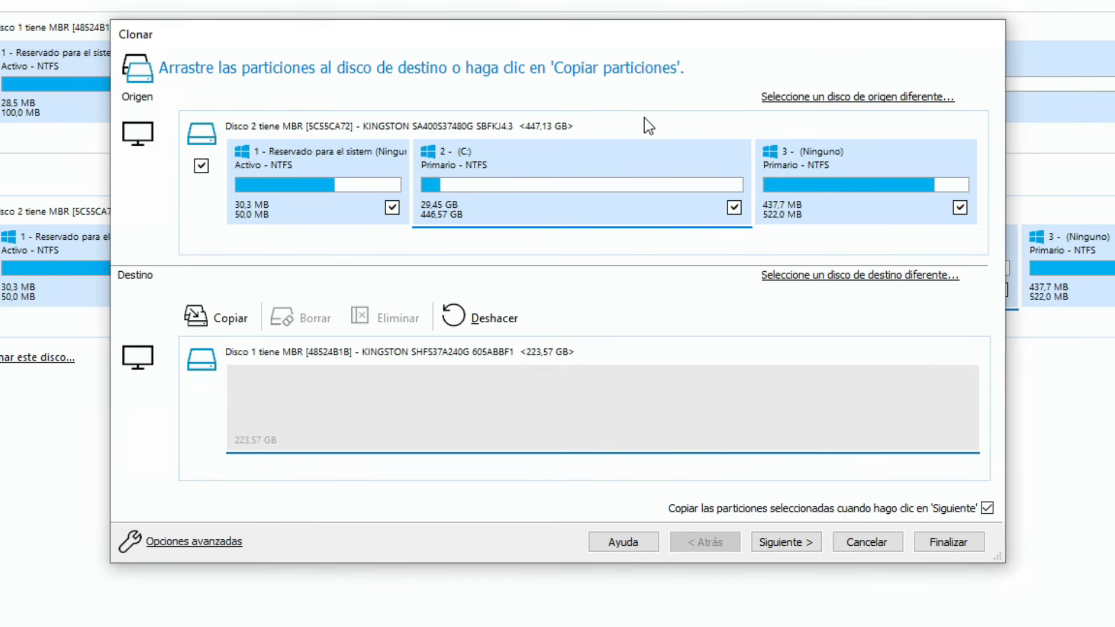
Copy the source disk's system-reserved partition and C: partition onto the emptied destination disk
{"action": "left_click", "coordinate": [314, 158]}
{"action": "left_click_drag", "start_coordinate": [315, 158], "coordinate": [308, 395]}
{"action": "left_click_drag", "start_coordinate": [530, 154], "coordinate": [627, 395]}
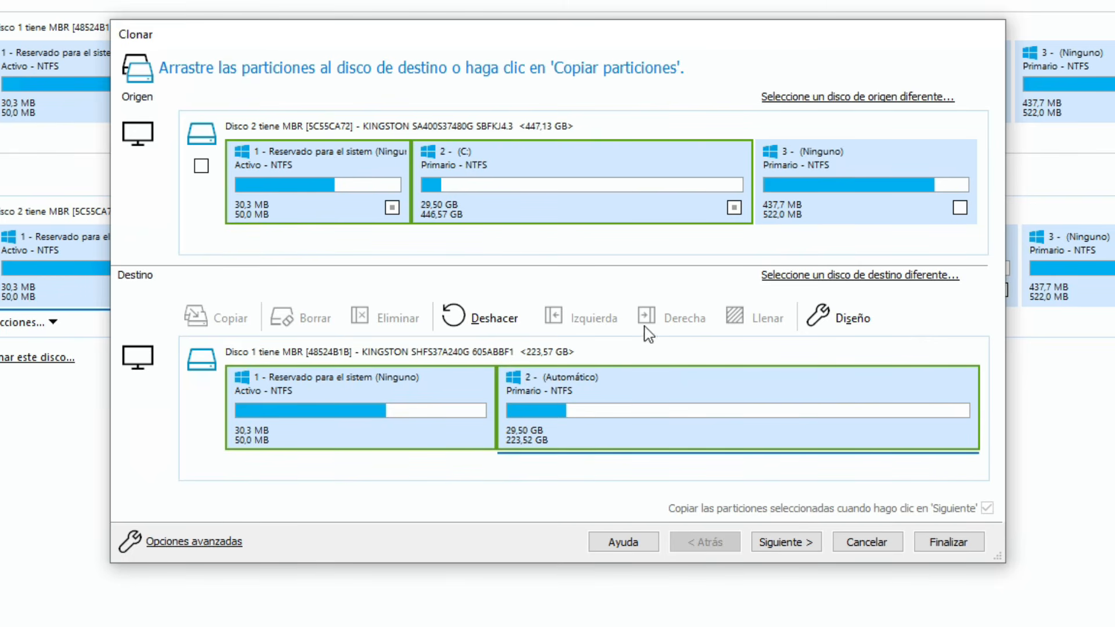
Compare the source partitions with those copied to the destination, checking the third source partition in particular
{"action": "left_click", "coordinate": [859, 162]}
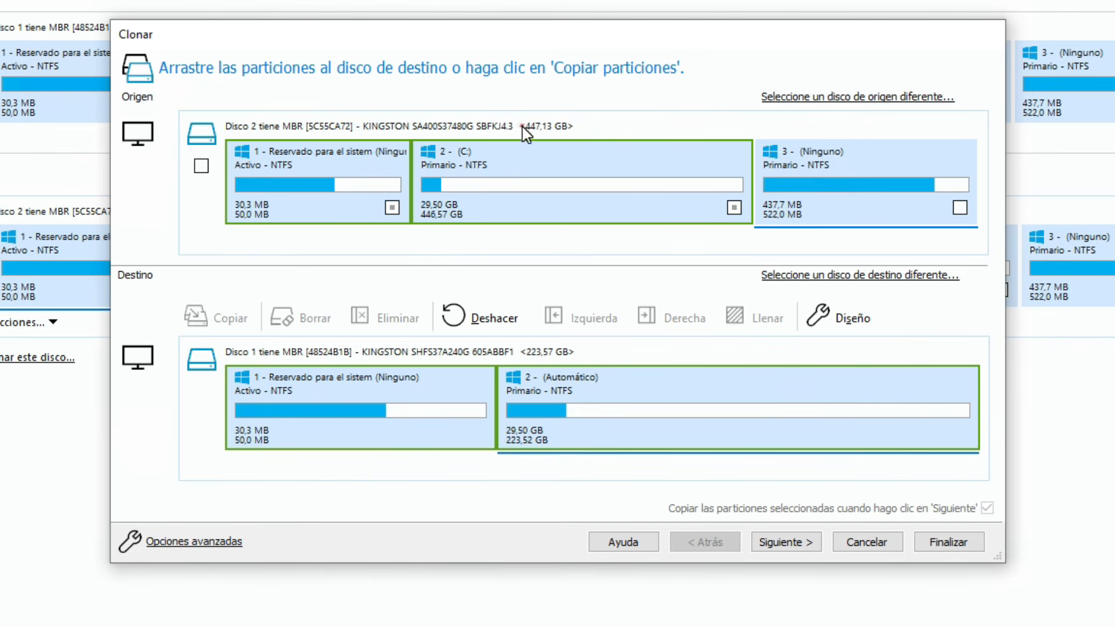
{"action": "left_click", "coordinate": [822, 151]}
{"action": "left_click", "coordinate": [343, 153]}
{"action": "left_click", "coordinate": [488, 156]}
{"action": "left_click", "coordinate": [525, 126]}
{"action": "left_click", "coordinate": [617, 160]}
{"action": "left_click", "coordinate": [340, 158]}
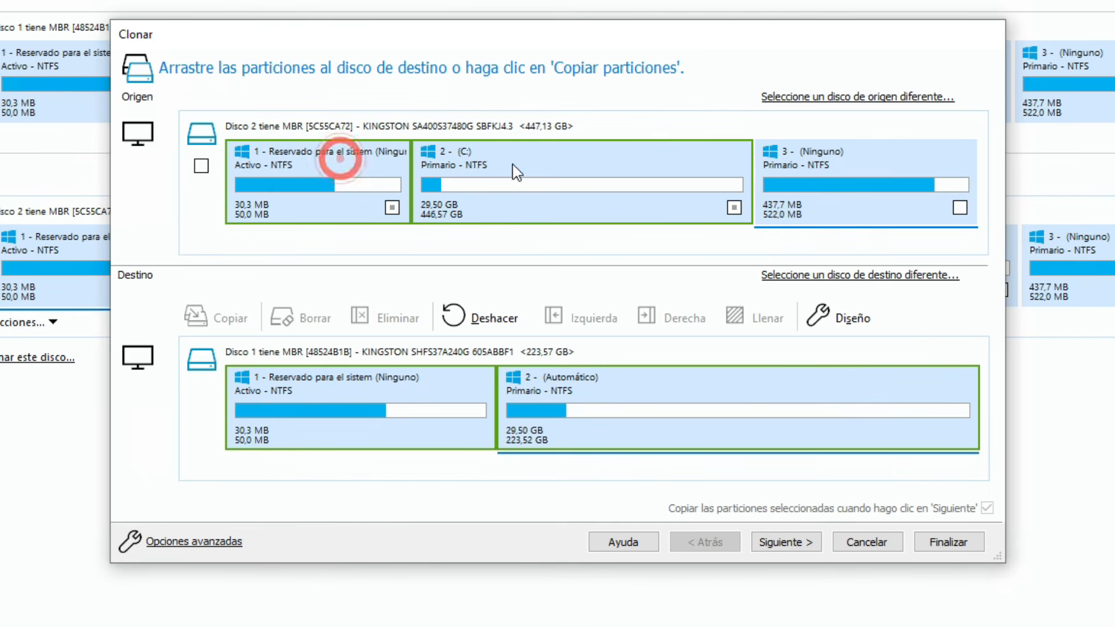
{"action": "left_click", "coordinate": [519, 164]}
{"action": "left_click", "coordinate": [911, 159]}
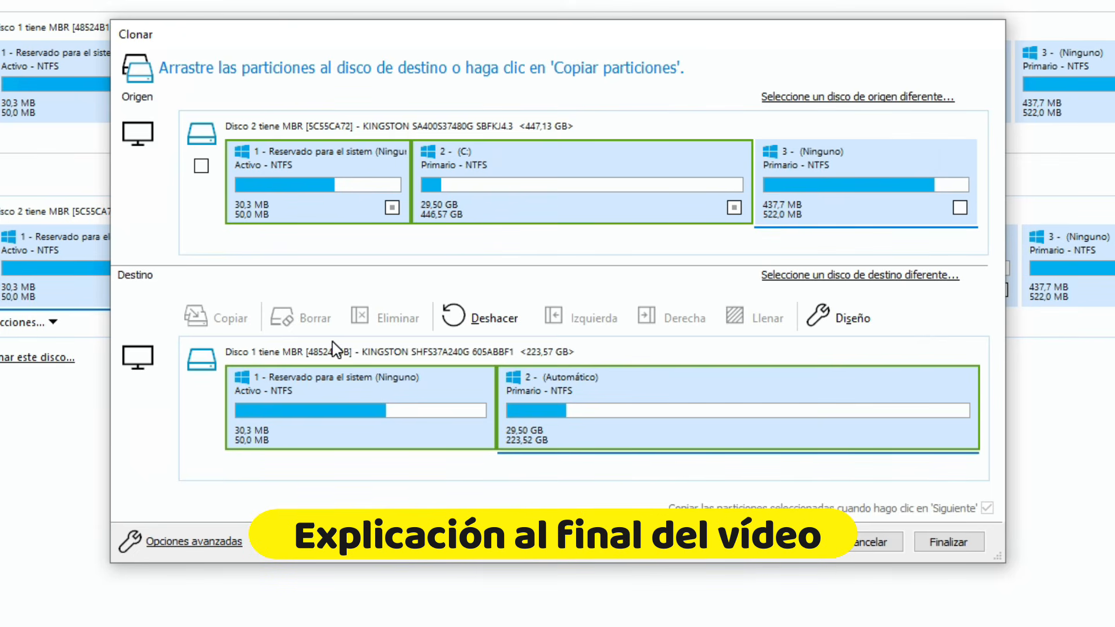
{"action": "left_click", "coordinate": [384, 372]}
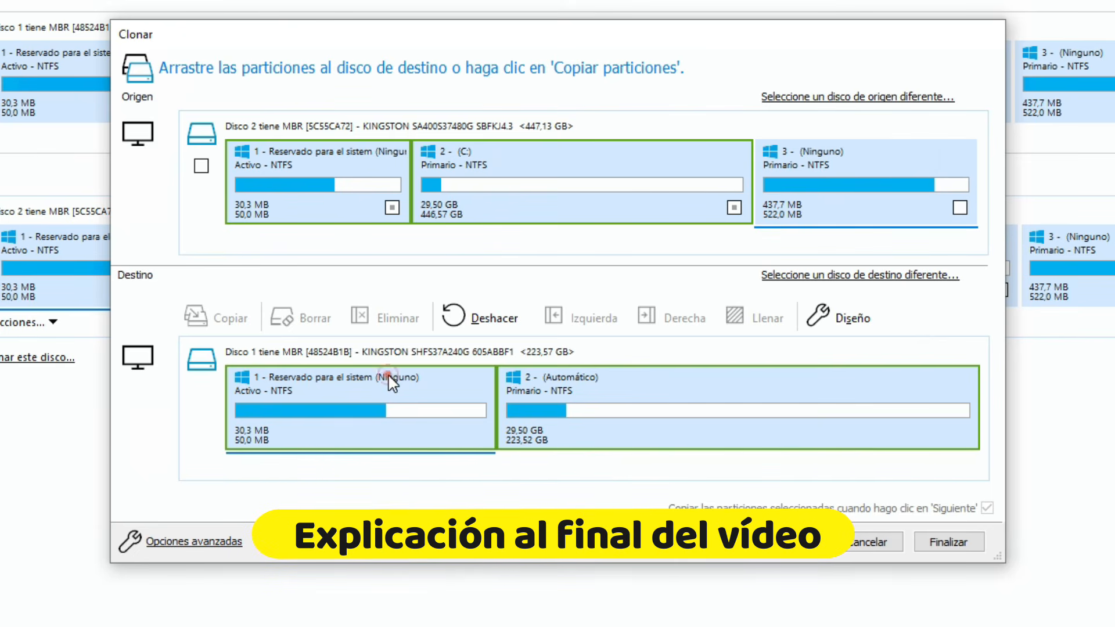
{"action": "left_click", "coordinate": [619, 395]}
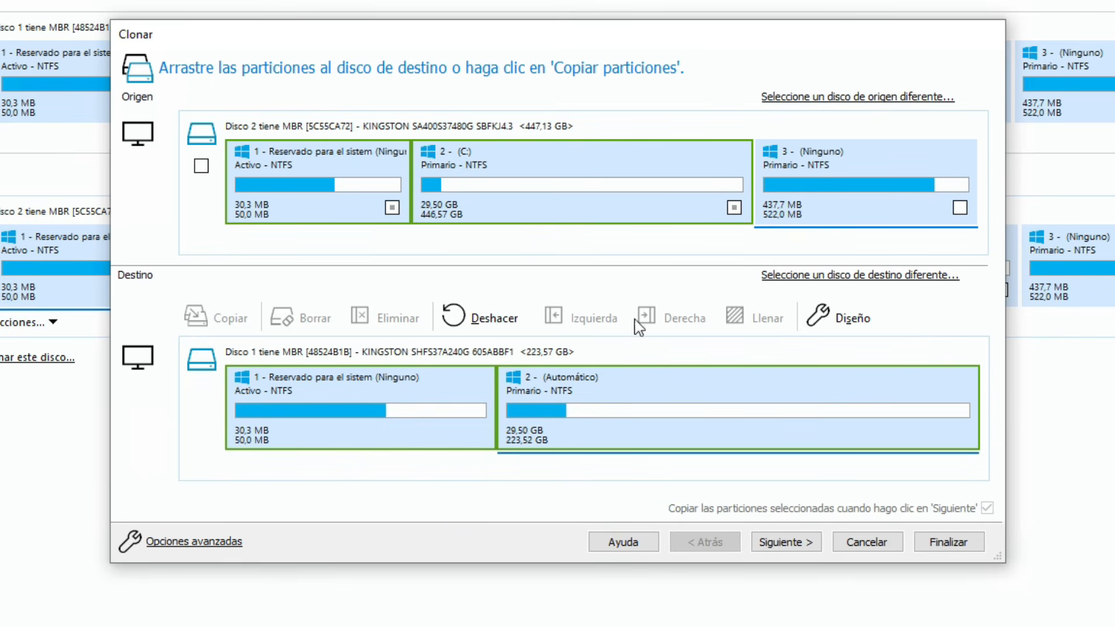
{"action": "left_click", "coordinate": [329, 166]}
{"action": "left_click", "coordinate": [621, 147]}
{"action": "left_click", "coordinate": [823, 164]}
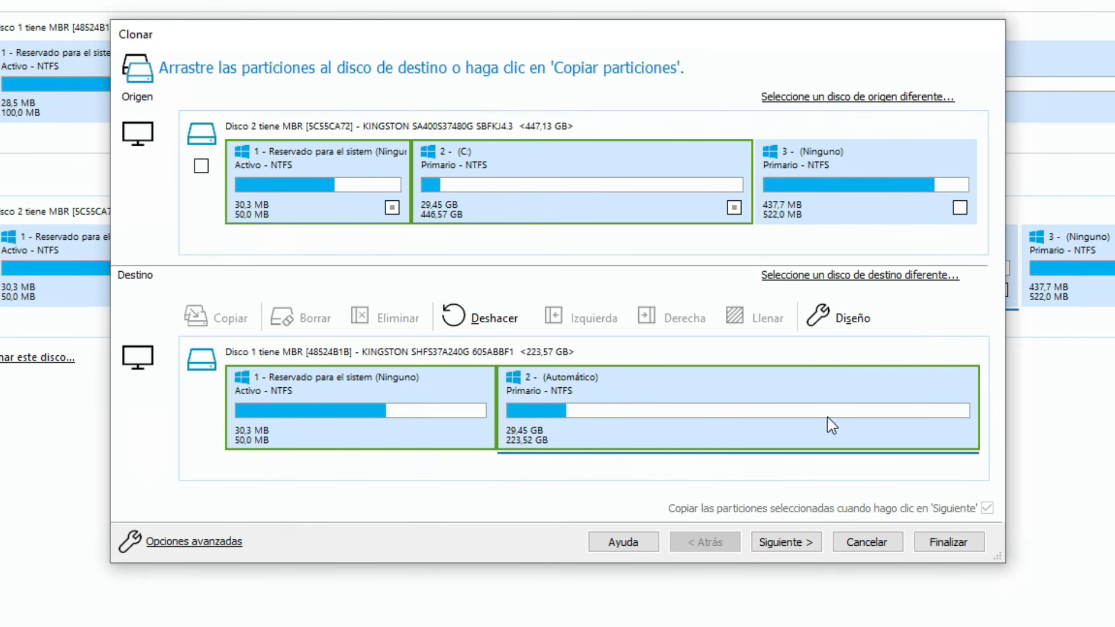
{"action": "left_click", "coordinate": [855, 167]}
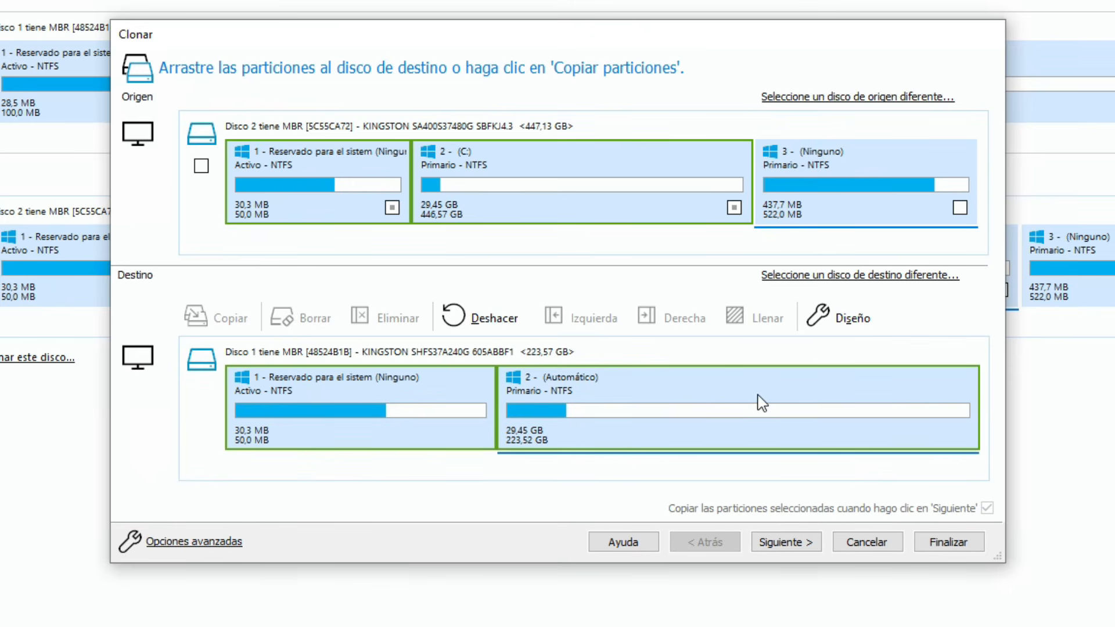
Shrink the second partition on the destination disk to about 103 GB, leaving the free space after it
{"action": "right_click", "coordinate": [724, 383]}
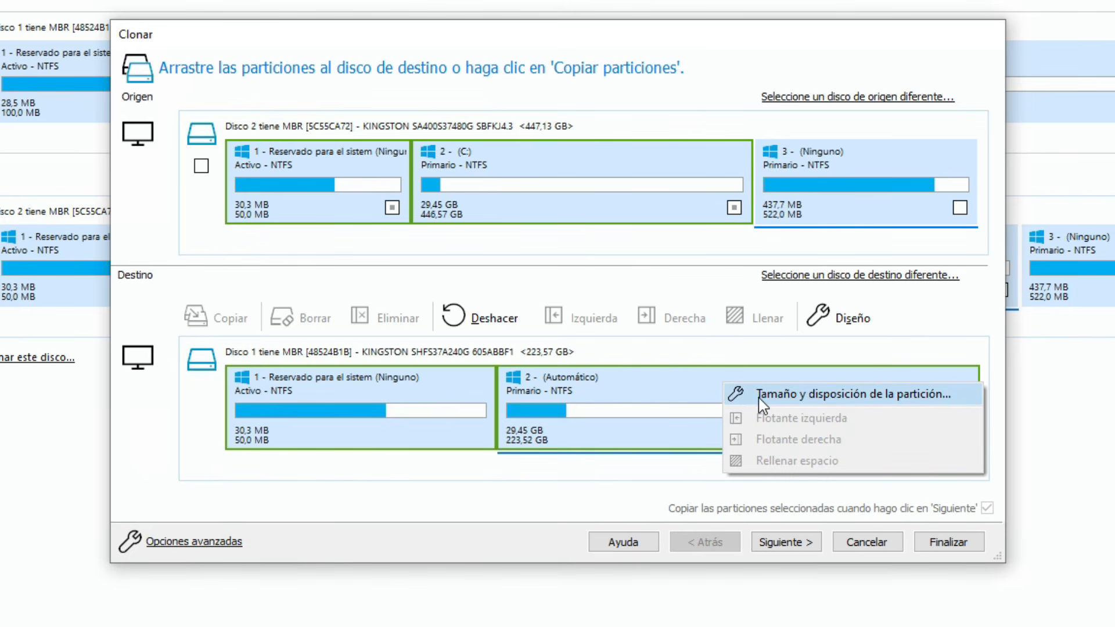
{"action": "left_click", "coordinate": [827, 396]}
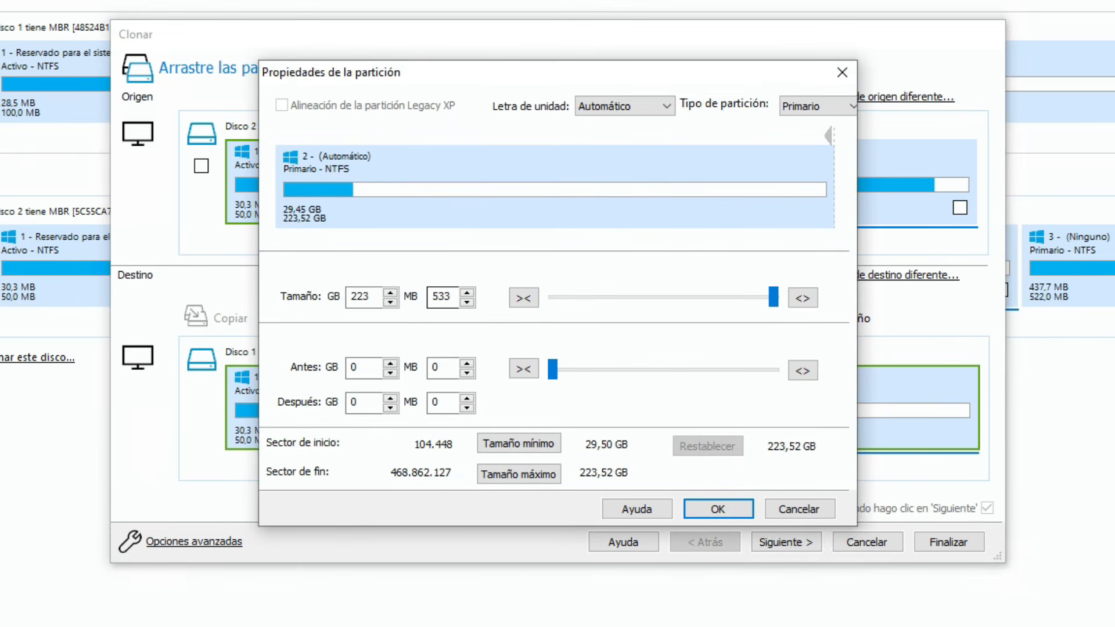
{"action": "left_click_drag", "start_coordinate": [830, 135], "coordinate": [533, 137]}
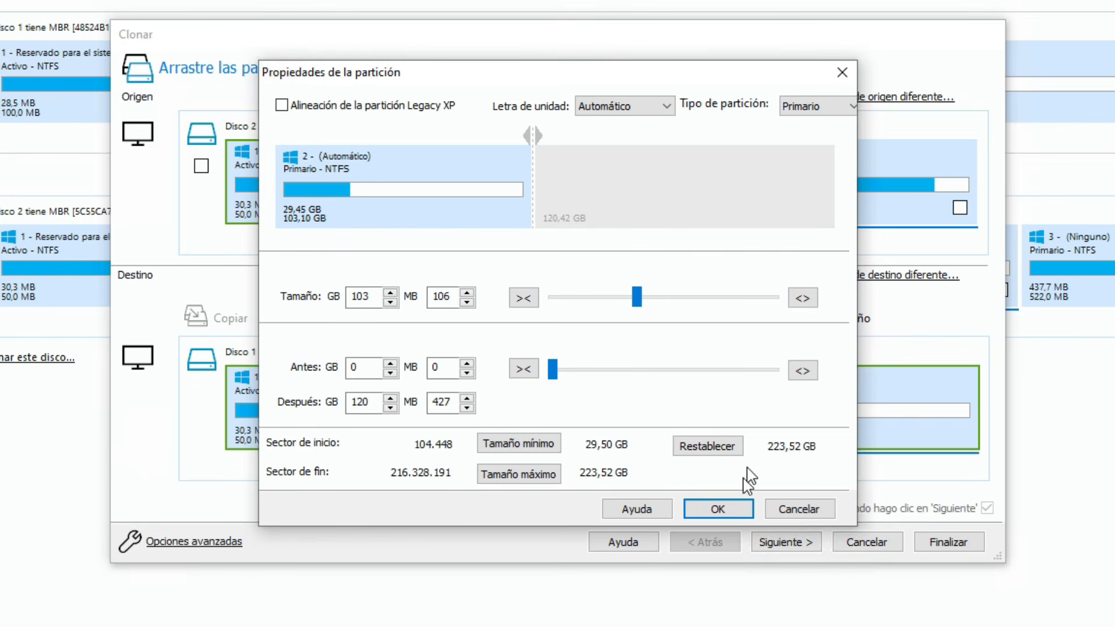
{"action": "left_click", "coordinate": [730, 510]}
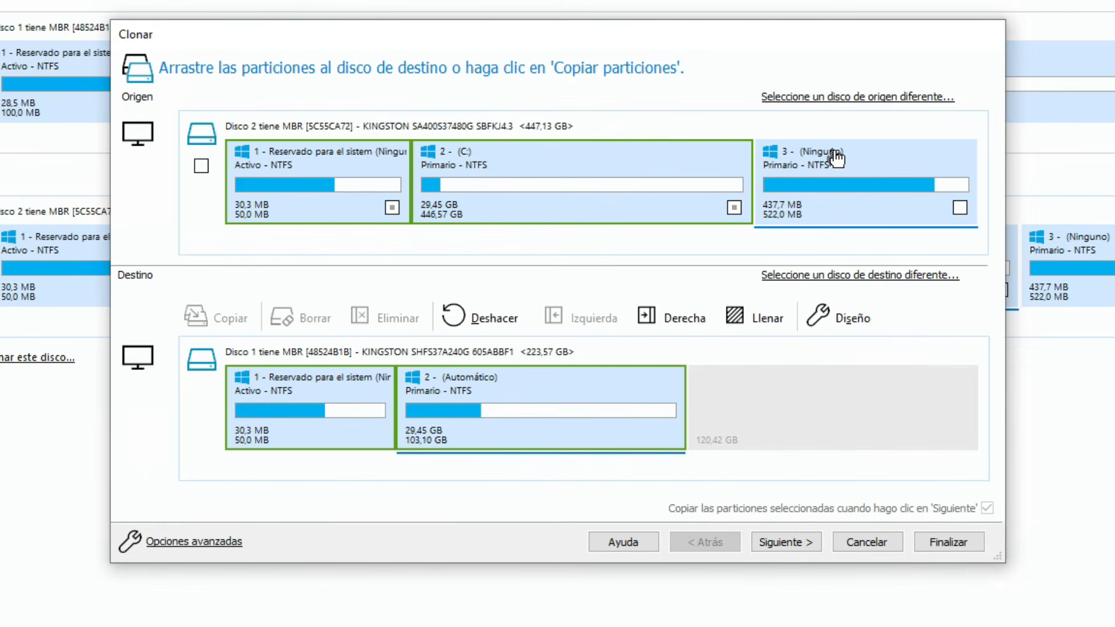
Copy the third source partition into the destination's free space and float it right to the end of the disk
{"action": "left_click_drag", "start_coordinate": [831, 156], "coordinate": [815, 397]}
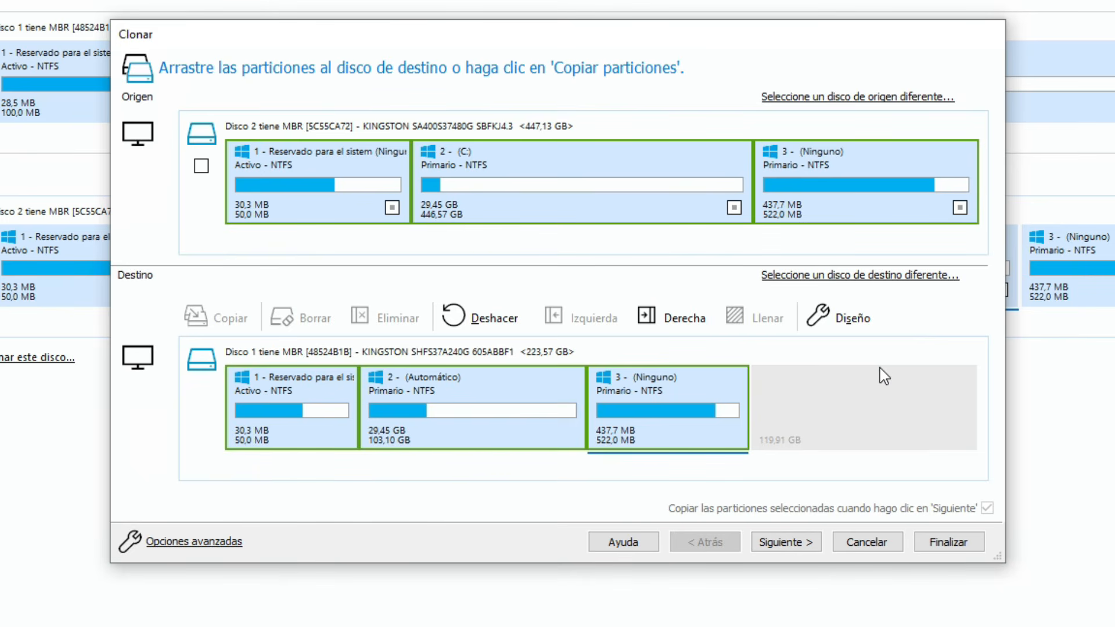
{"action": "left_click", "coordinate": [713, 385]}
{"action": "right_click", "coordinate": [718, 393]}
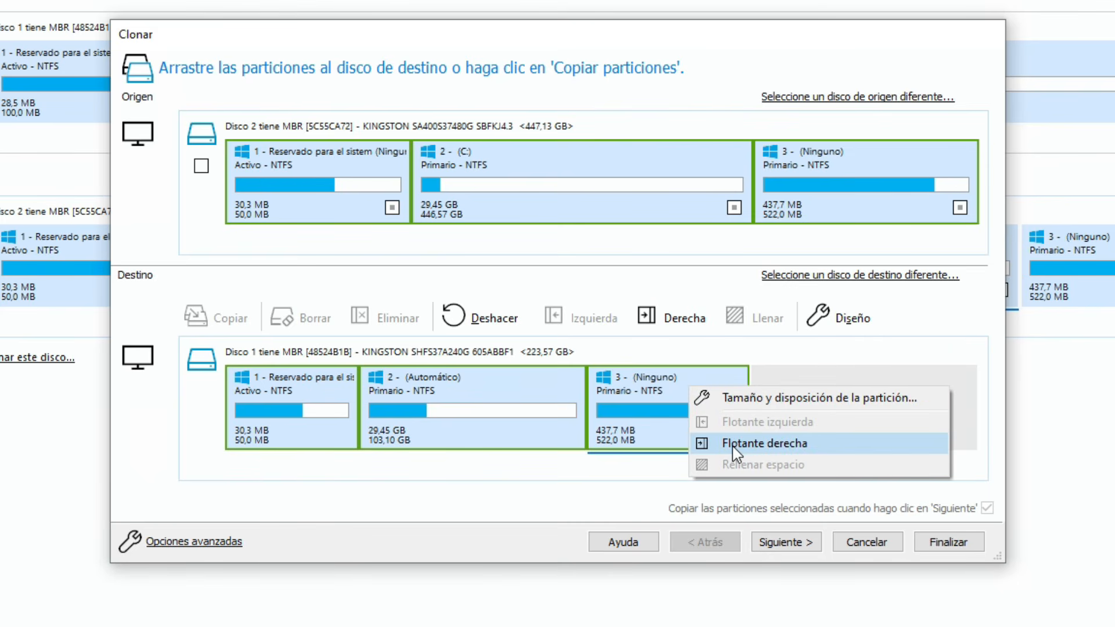
{"action": "left_click", "coordinate": [732, 445]}
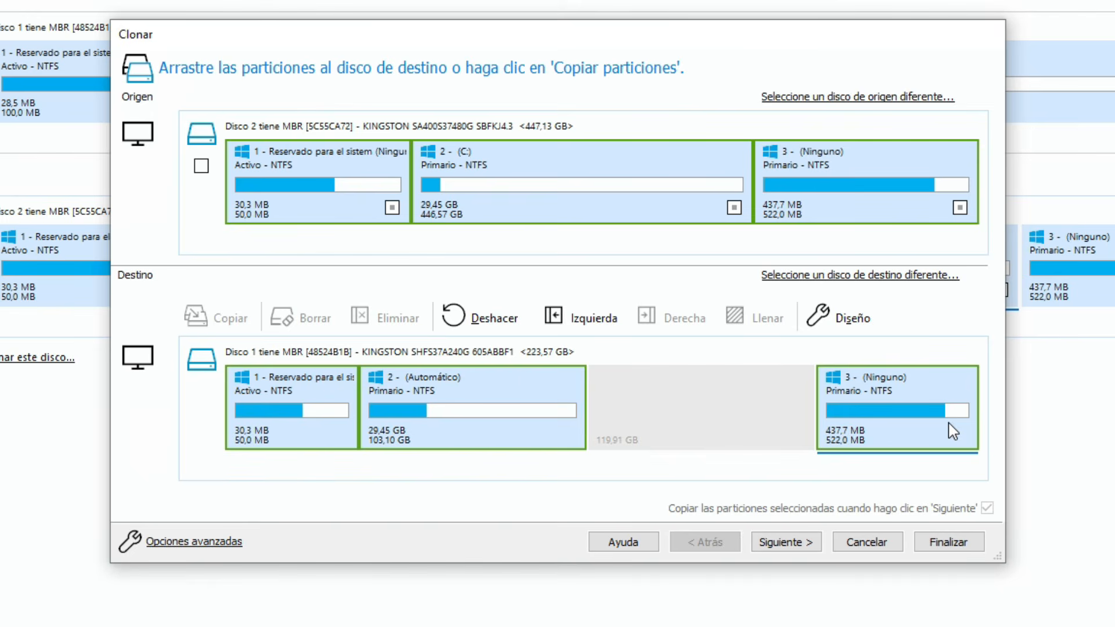
Expand the destination's second partition to fill the free space before the third partition
{"action": "left_click", "coordinate": [504, 382]}
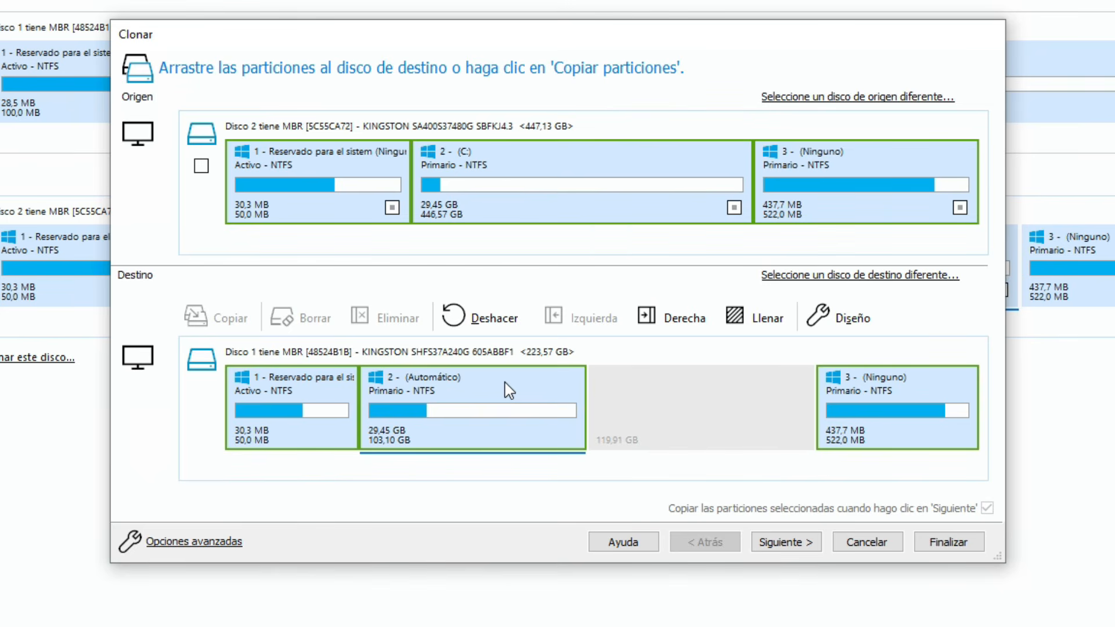
{"action": "right_click", "coordinate": [504, 382]}
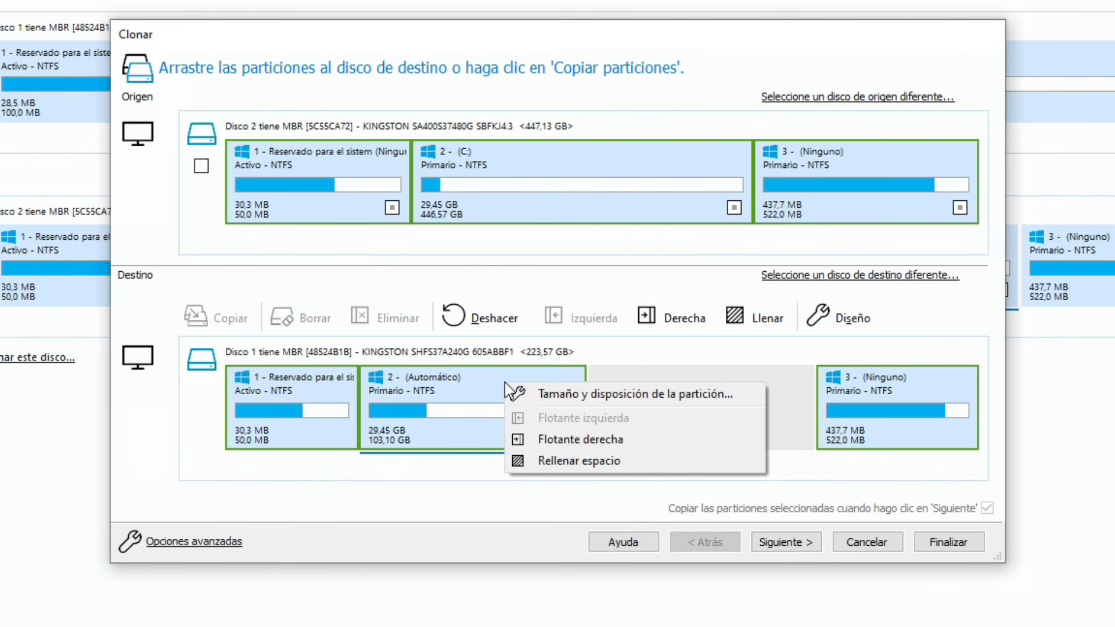
{"action": "left_click", "coordinate": [555, 460]}
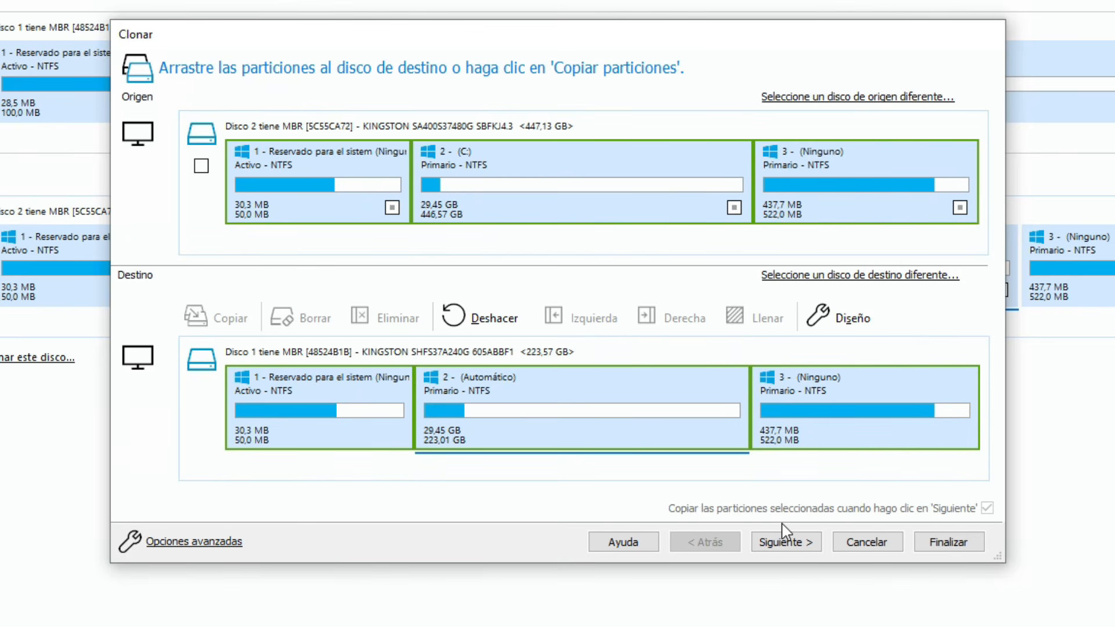
Skip scheduling for the clone, review the source and destination disks in the cloning summary, and finish the wizard
{"action": "left_click", "coordinate": [808, 549]}
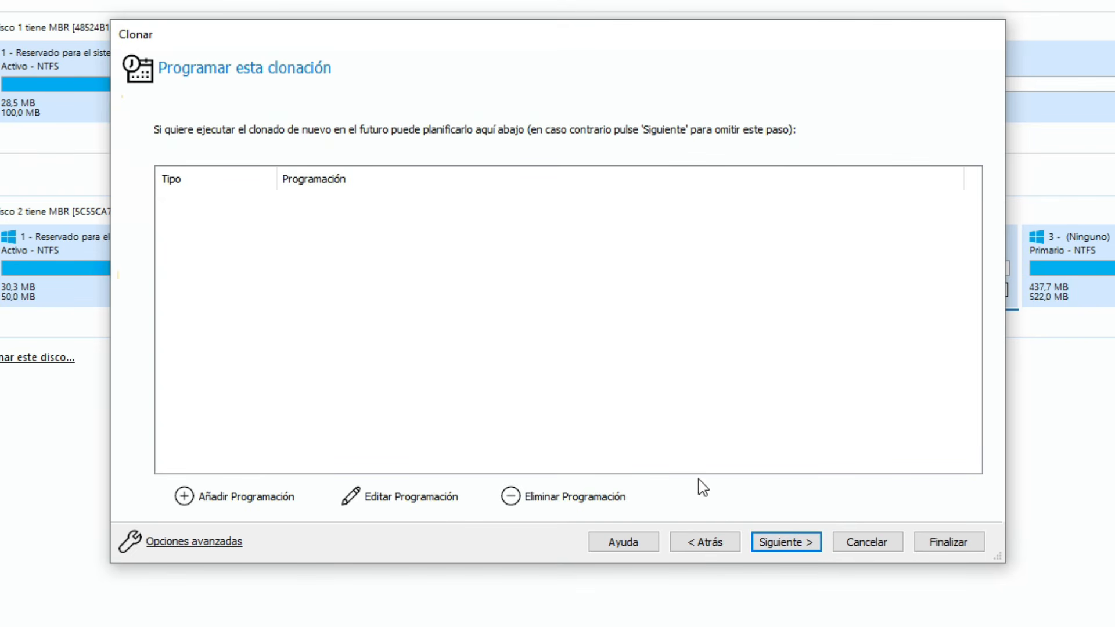
{"action": "left_click", "coordinate": [778, 543]}
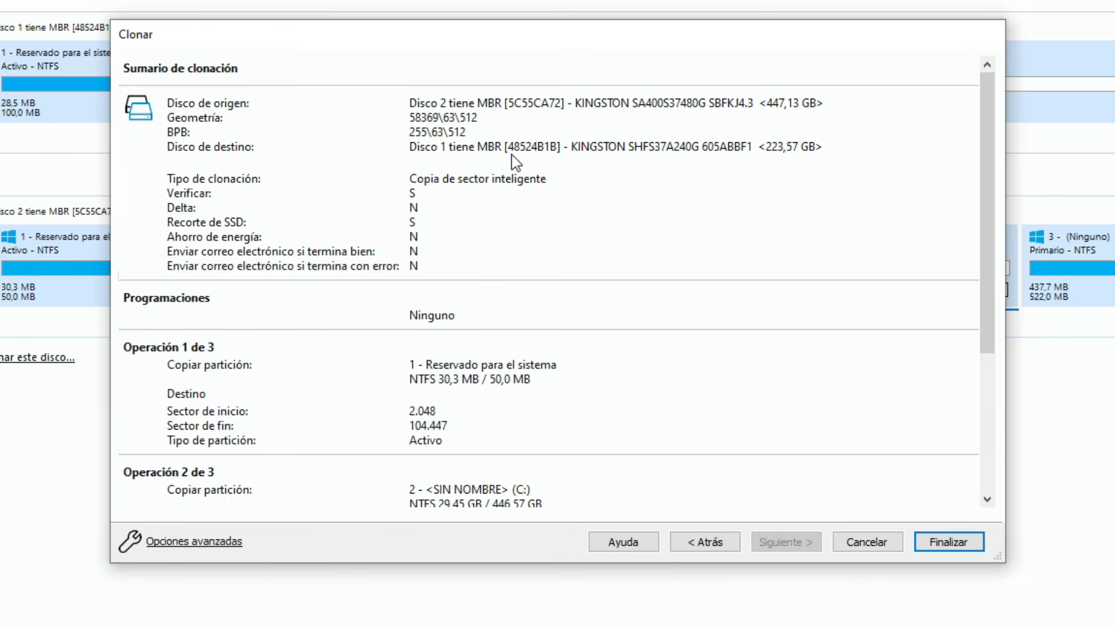
{"action": "left_click", "coordinate": [410, 102]}
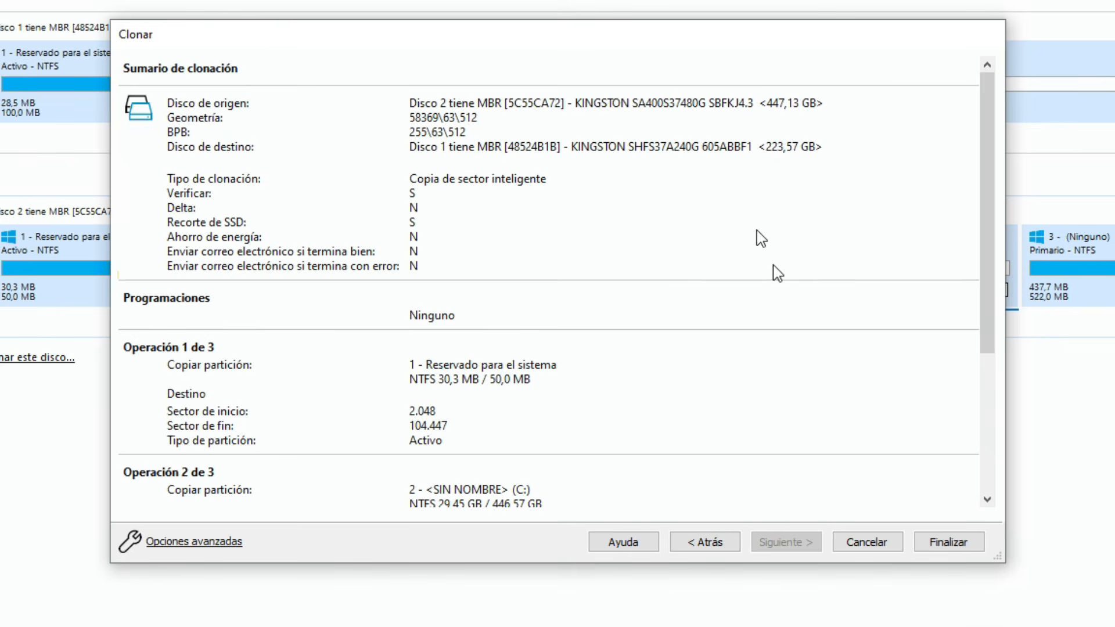
{"action": "left_click", "coordinate": [939, 546]}
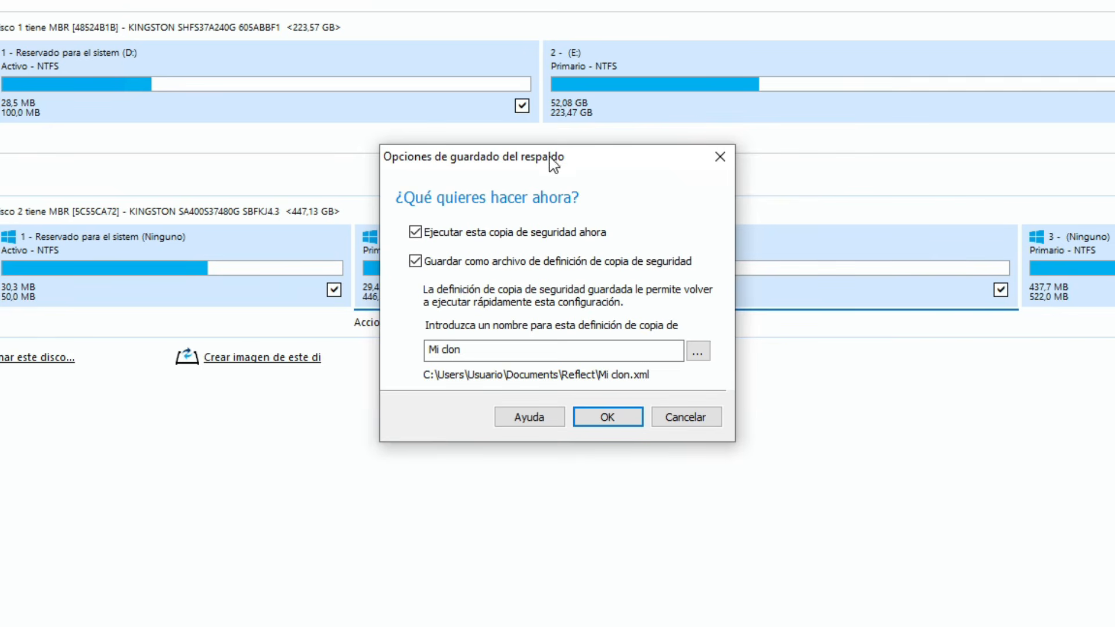
Run the clone immediately without saving a backup definition file, accepting that all data on the destination volumes is overwritten
{"action": "left_click", "coordinate": [416, 262]}
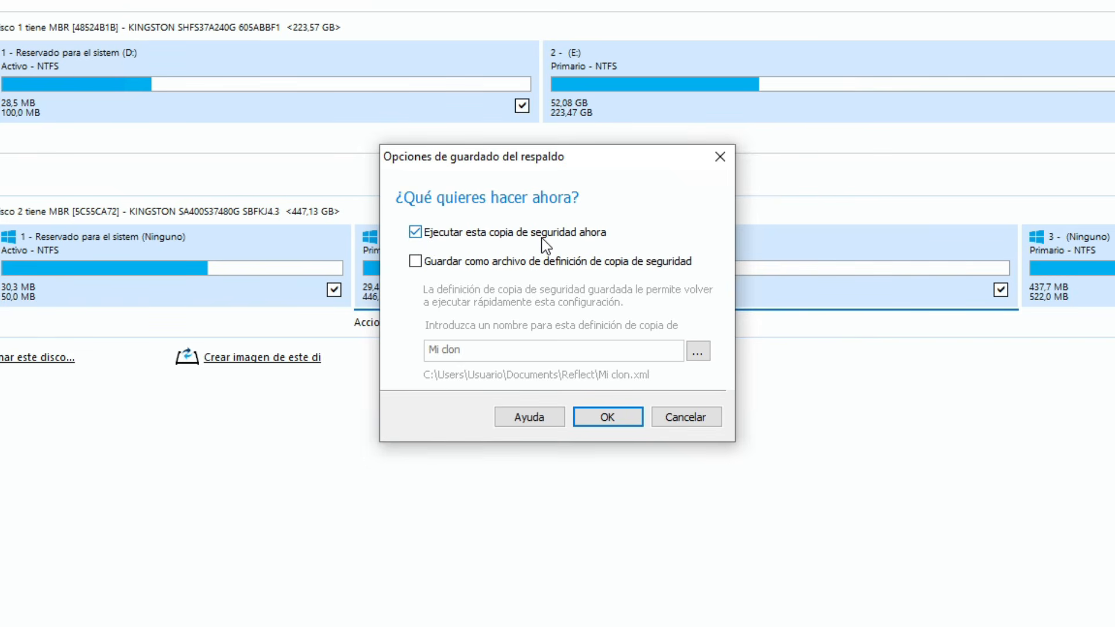
{"action": "left_click", "coordinate": [628, 424]}
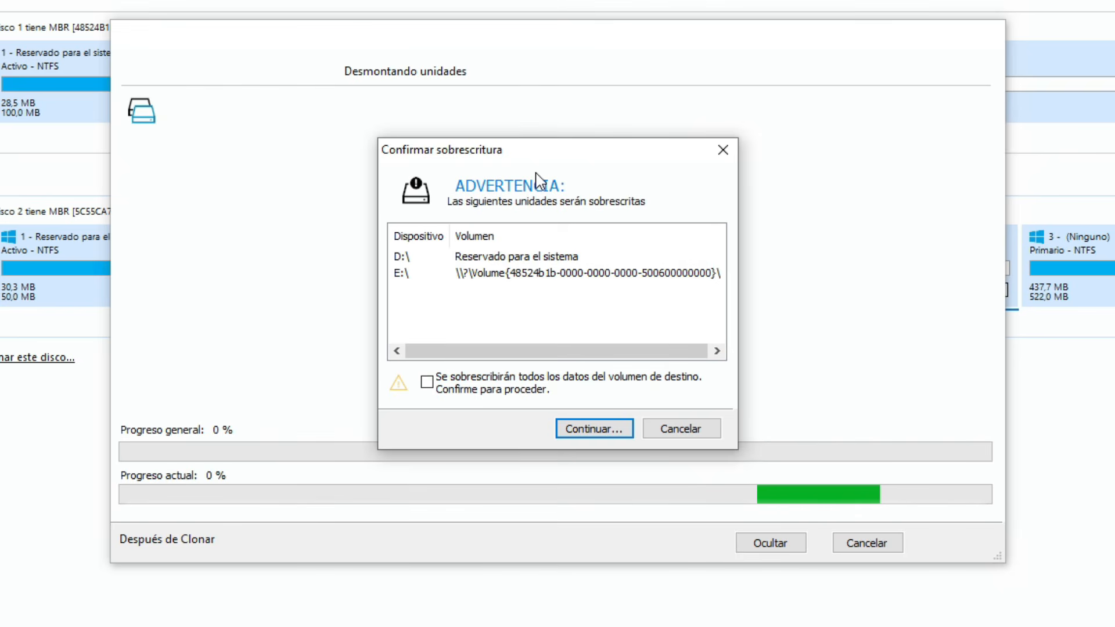
{"action": "left_click", "coordinate": [433, 384]}
{"action": "left_click", "coordinate": [580, 428]}
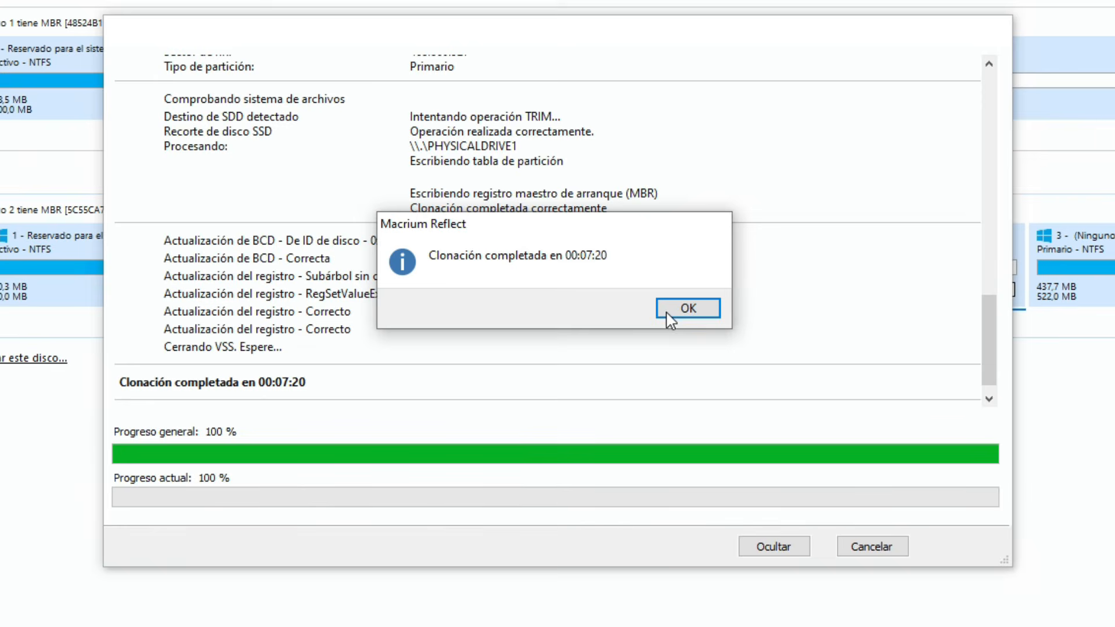
{"action": "left_click", "coordinate": [691, 316]}
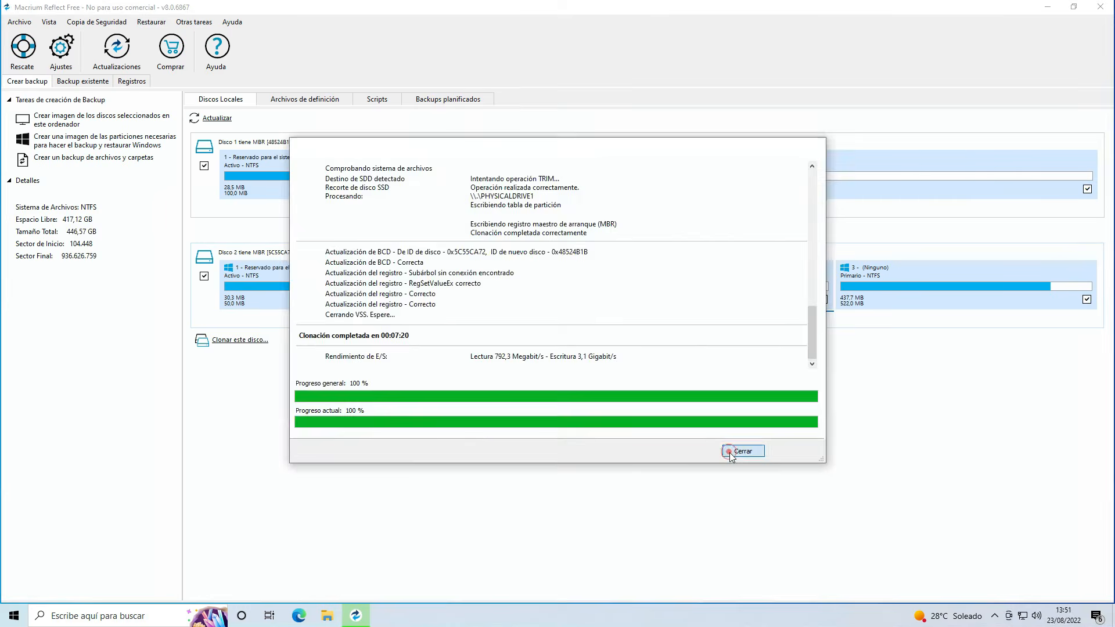
{"action": "left_click", "coordinate": [866, 548]}
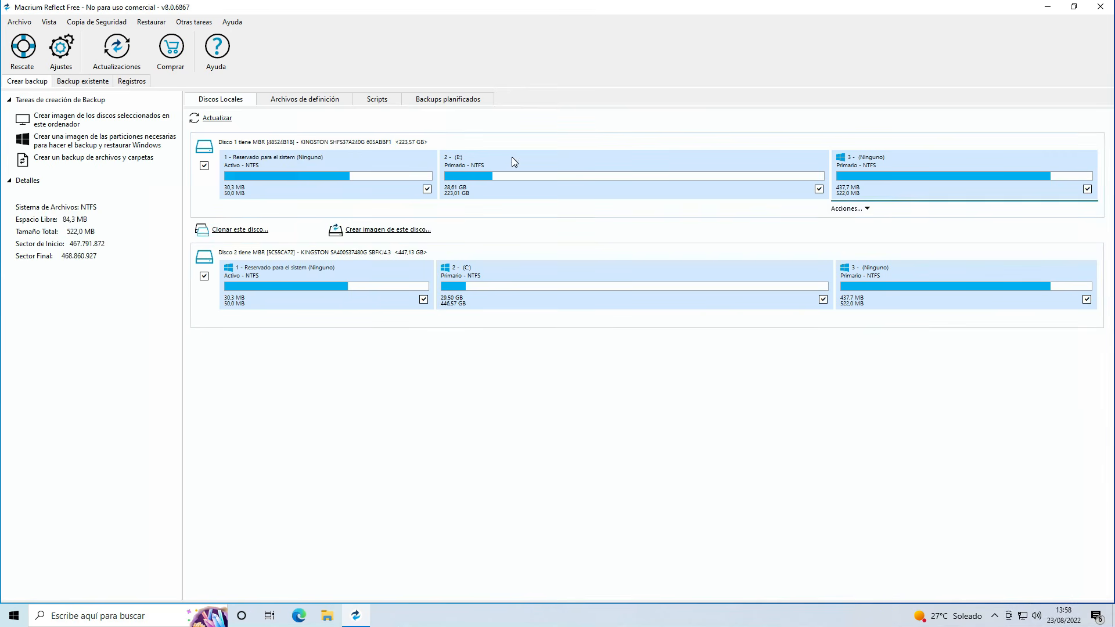
Compare the three partitions on the cloned 223.57 GB Kingston disk with those on the 447.13 GB source disk
{"action": "left_click", "coordinate": [259, 250]}
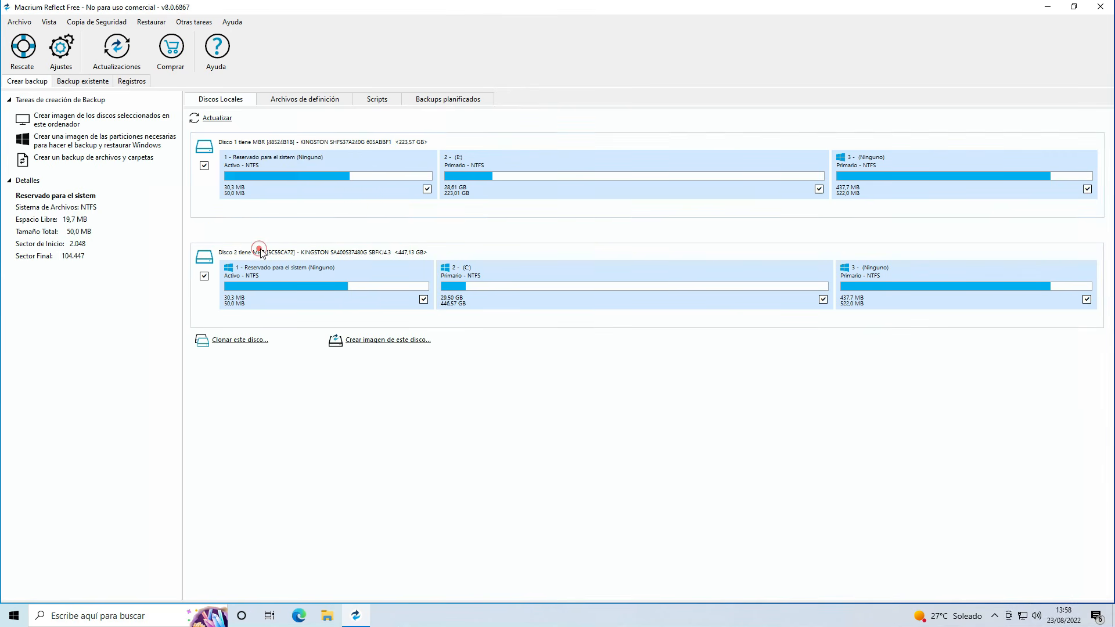
{"action": "left_click", "coordinate": [909, 274]}
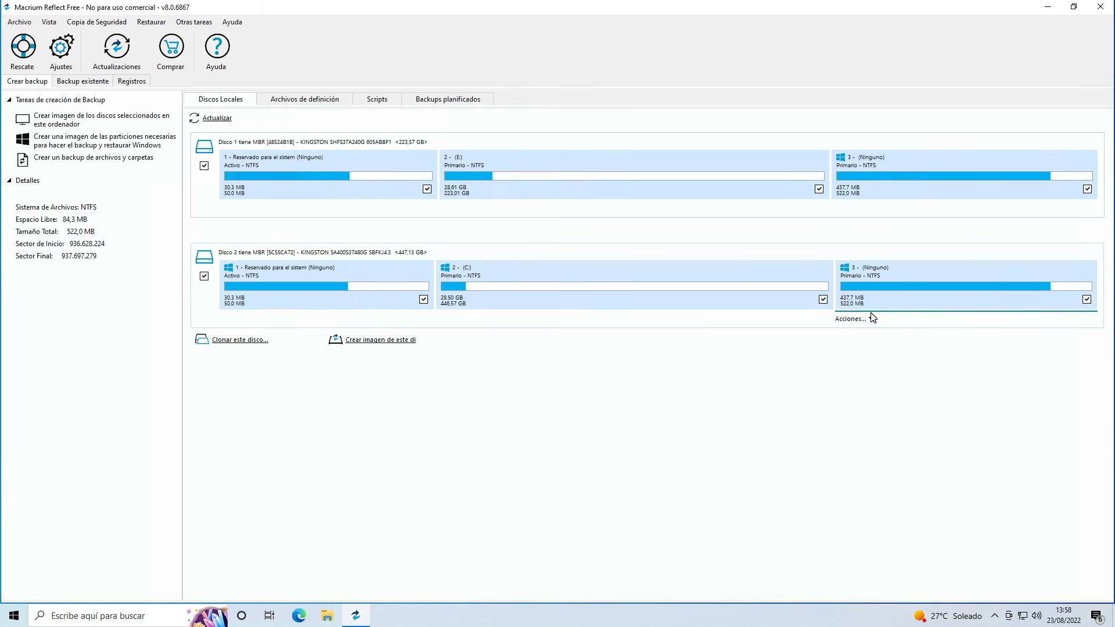
{"action": "left_click", "coordinate": [267, 152]}
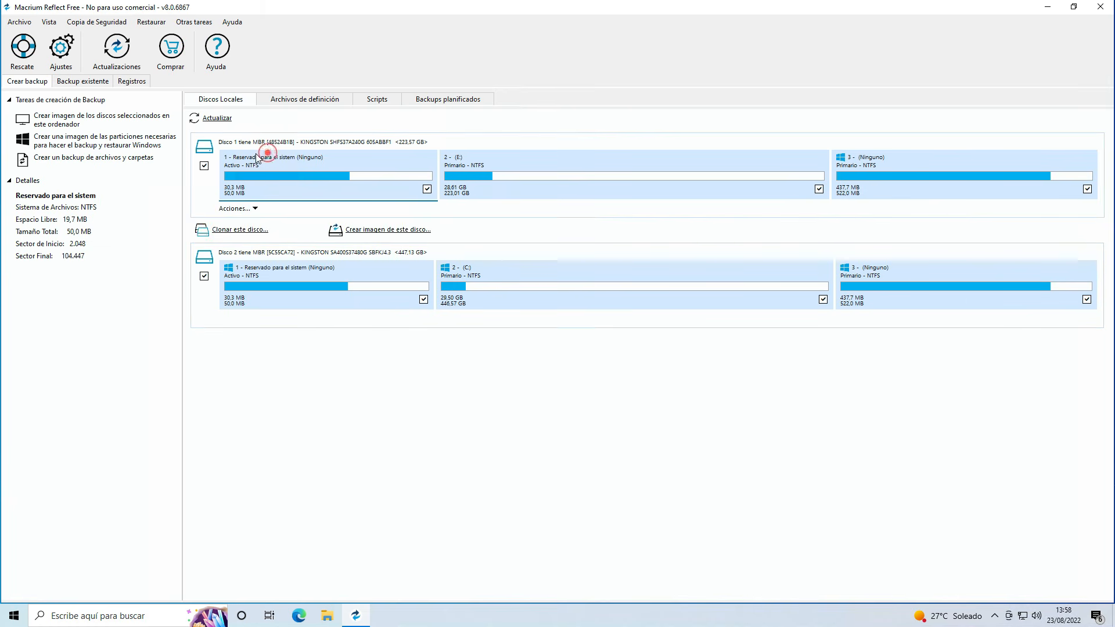
{"action": "left_click", "coordinate": [283, 267]}
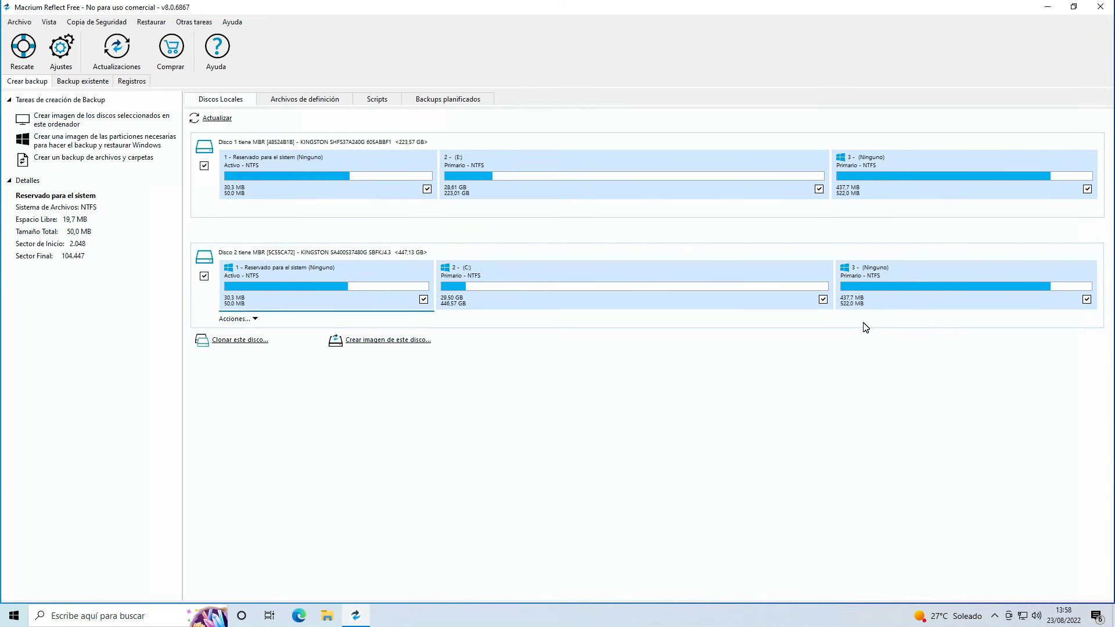
{"action": "left_click", "coordinate": [894, 158]}
{"action": "left_click", "coordinate": [561, 270]}
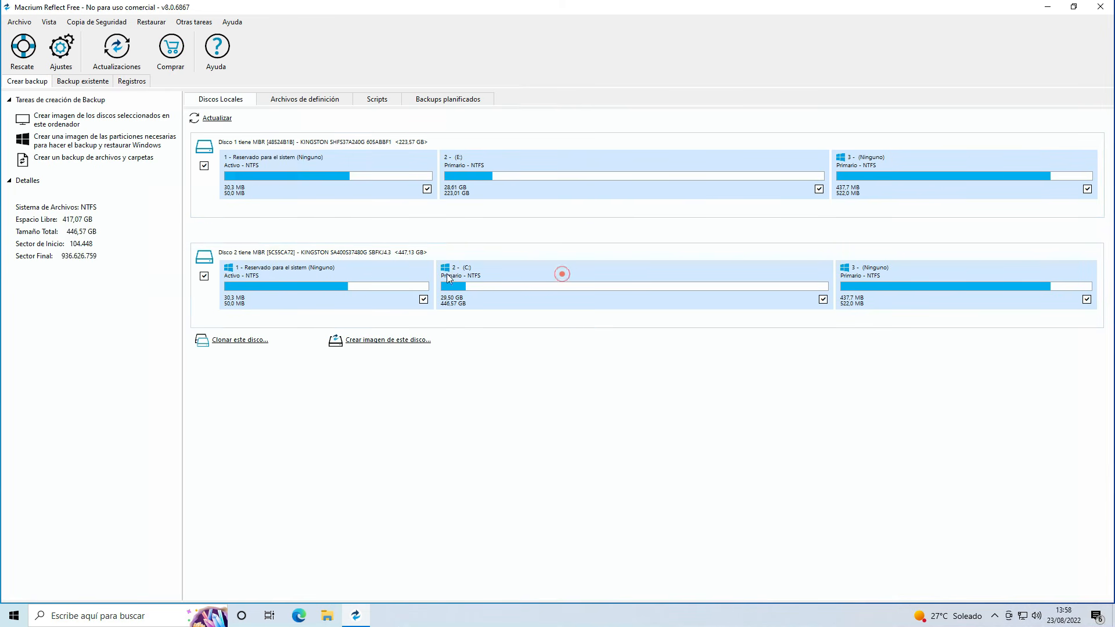
{"action": "left_click", "coordinate": [363, 267]}
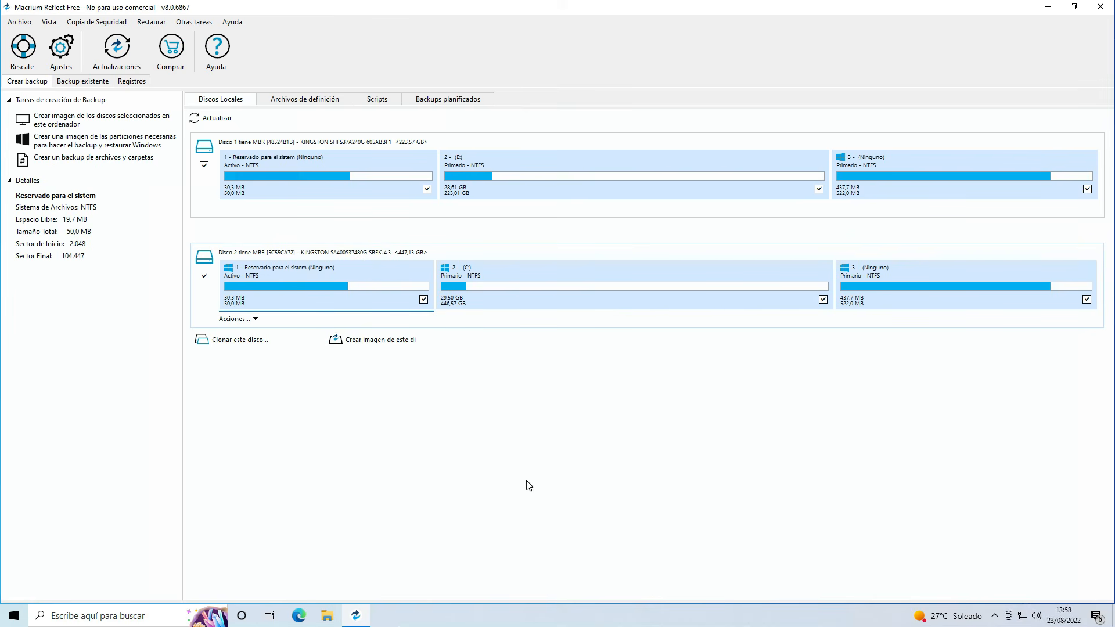